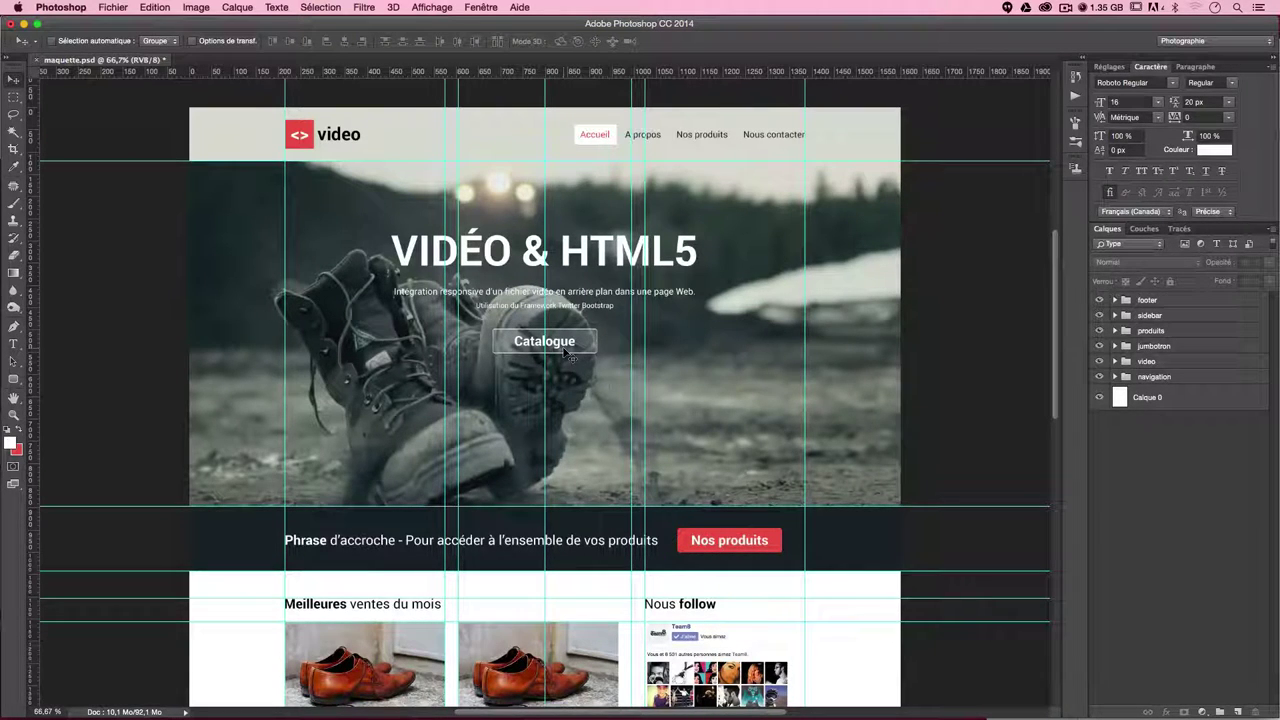
Scroll down through the Photoshop landing-page mockup.
{"action": "scroll", "coordinate": [520, 420], "scroll_direction": "down", "scroll_amount": 1}
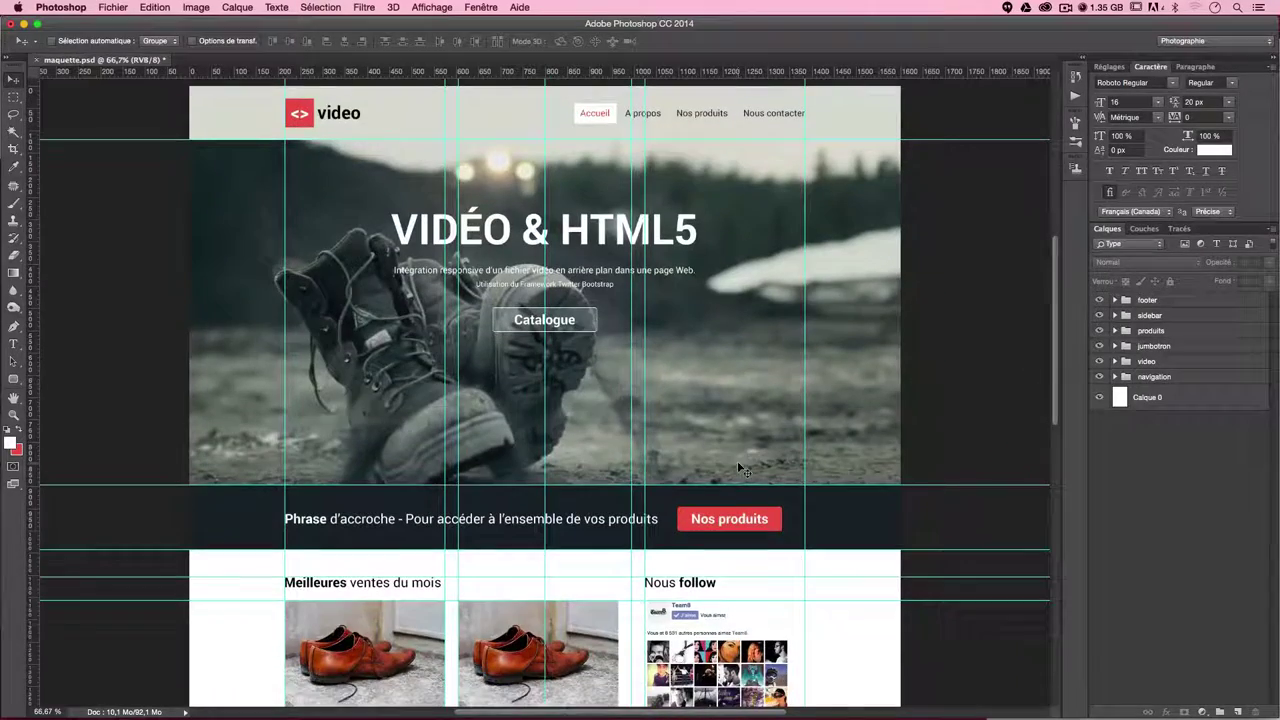
{"action": "scroll", "coordinate": [443, 518], "scroll_direction": "down", "scroll_amount": 3}
{"action": "scroll", "coordinate": [443, 518], "scroll_direction": "down", "scroll_amount": 2}
{"action": "scroll", "coordinate": [460, 500], "scroll_direction": "down", "scroll_amount": 2}
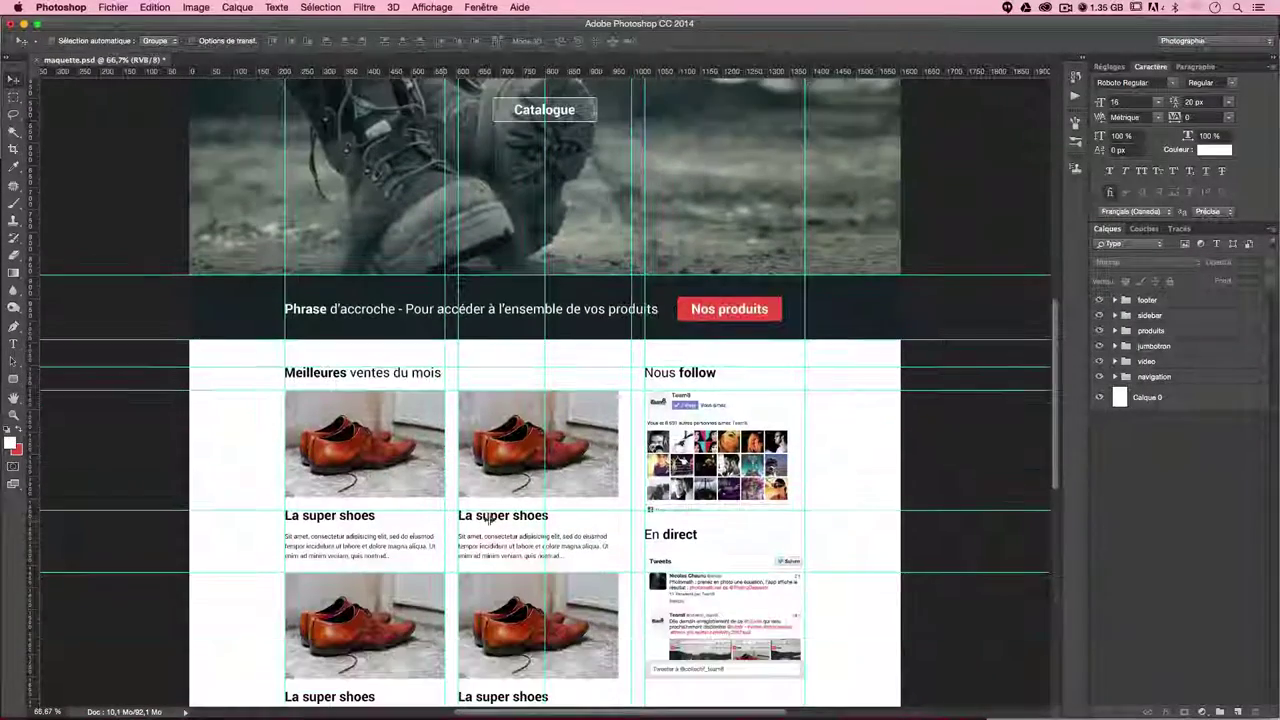
{"action": "scroll", "coordinate": [494, 462], "scroll_direction": "down", "scroll_amount": 3}
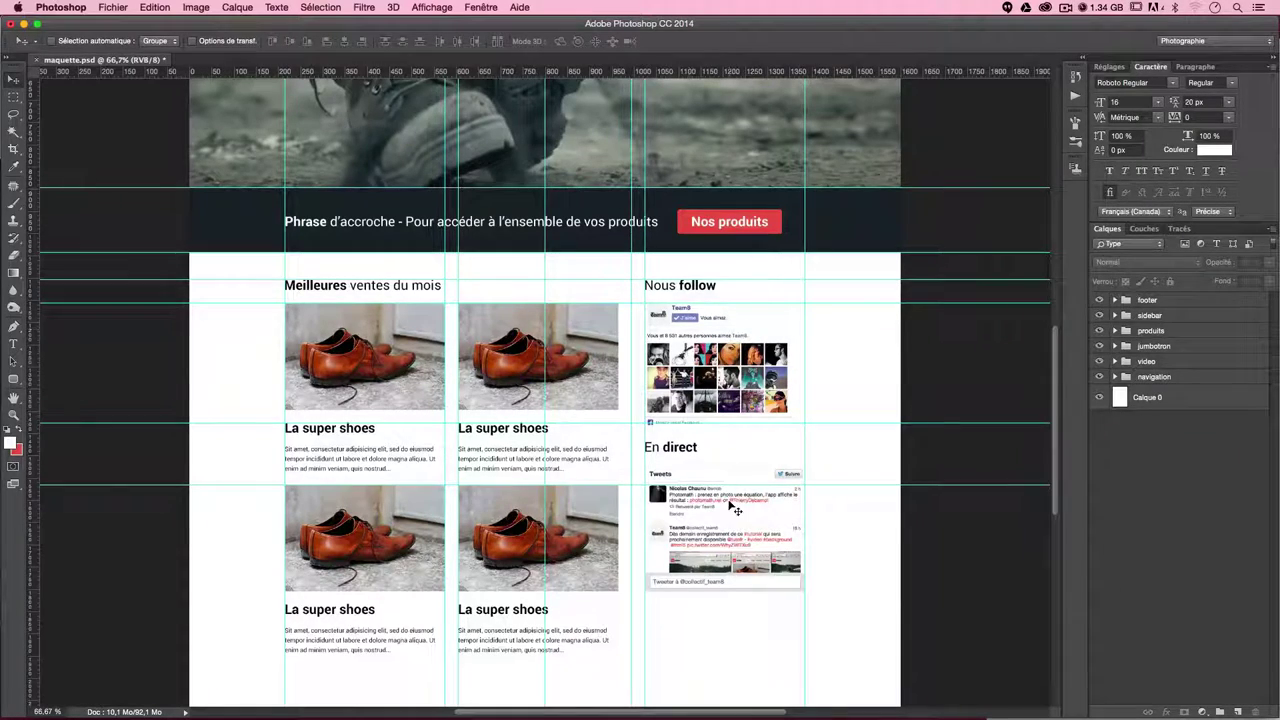
{"action": "scroll", "coordinate": [733, 508], "scroll_direction": "down", "scroll_amount": 5}
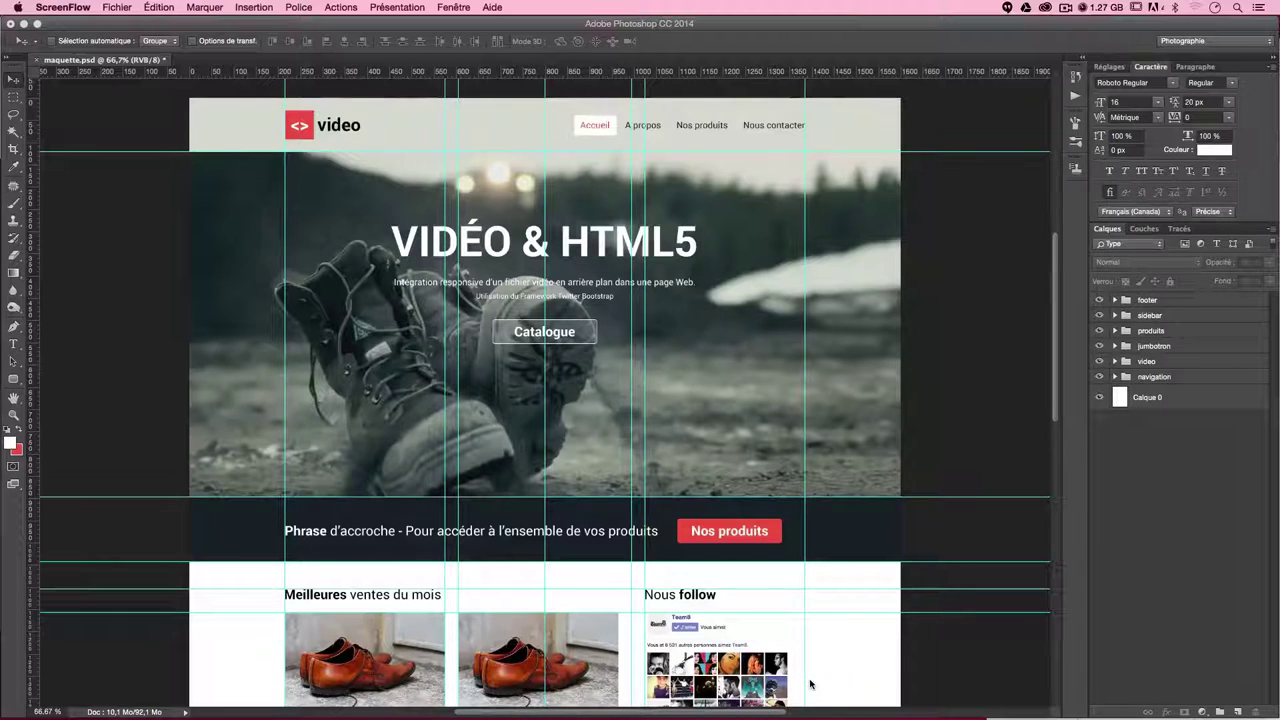
{"action": "mouse_move", "coordinate": [800, 712]}
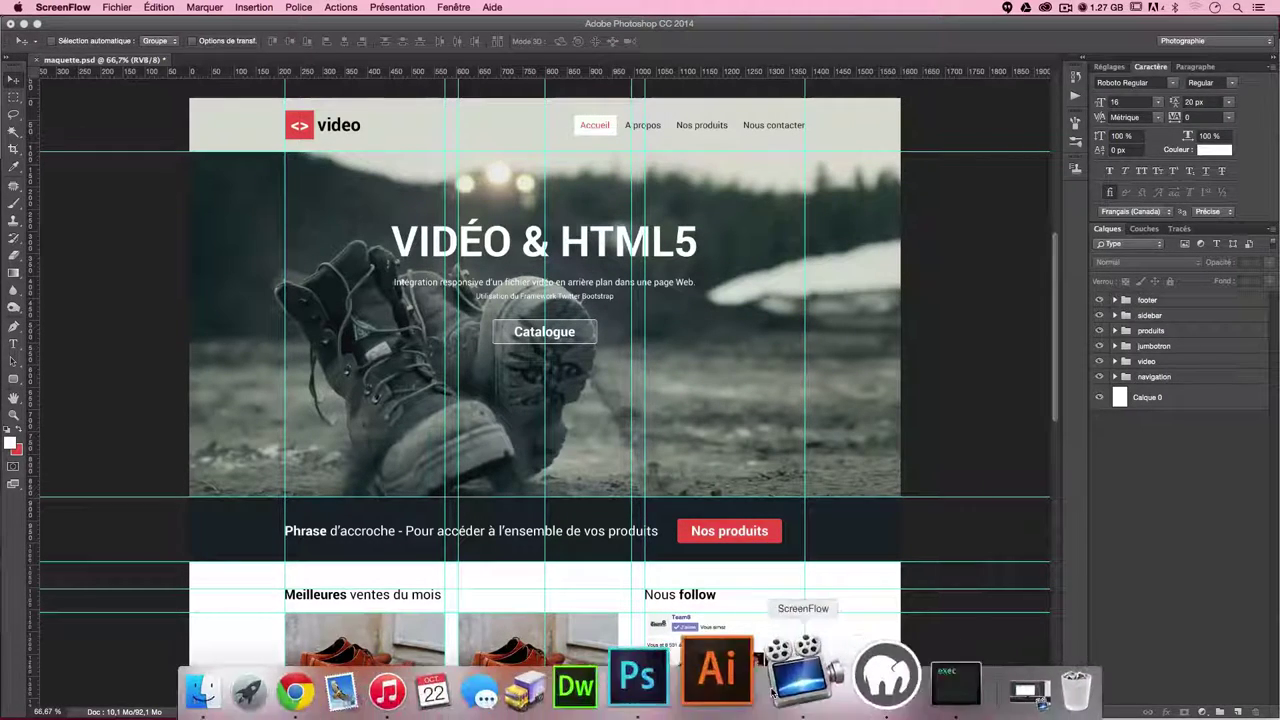
Show the localhost:8888 coded page in Chrome and scroll through it, back to the top.
{"action": "left_click", "coordinate": [320, 685]}
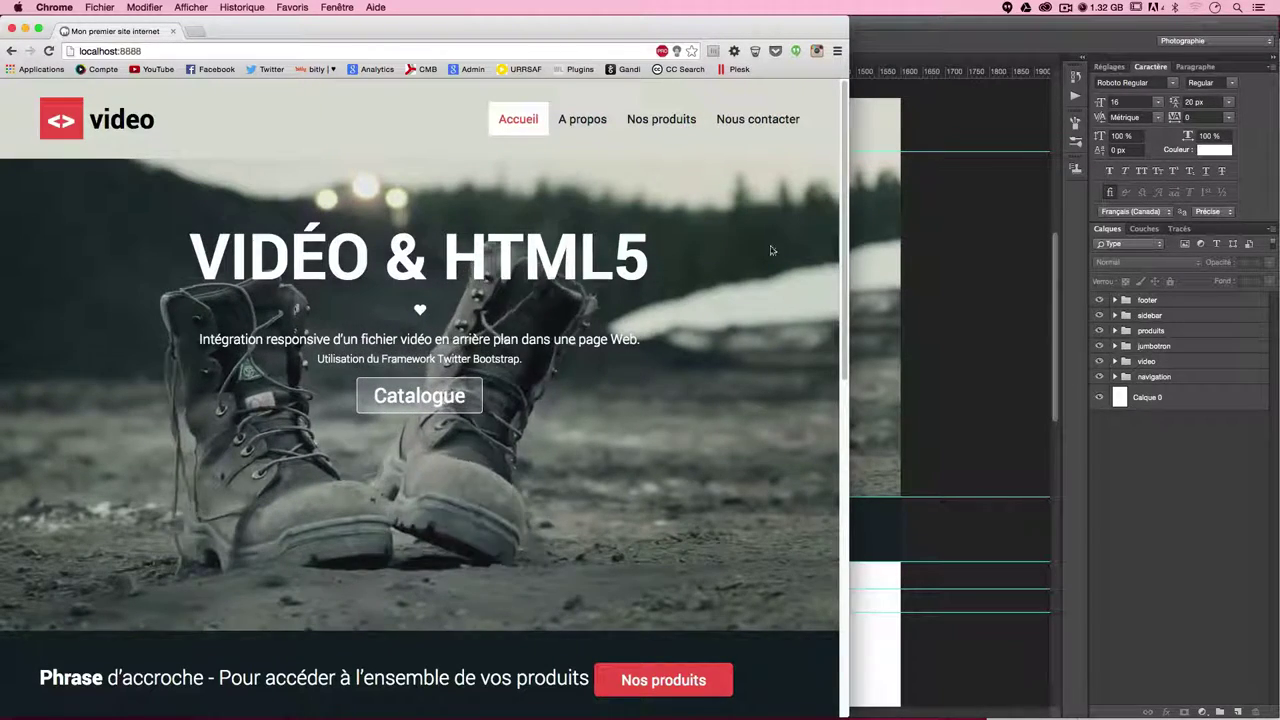
{"action": "scroll", "coordinate": [665, 459], "scroll_direction": "down", "scroll_amount": 5}
{"action": "scroll", "coordinate": [665, 459], "scroll_direction": "down", "scroll_amount": 5}
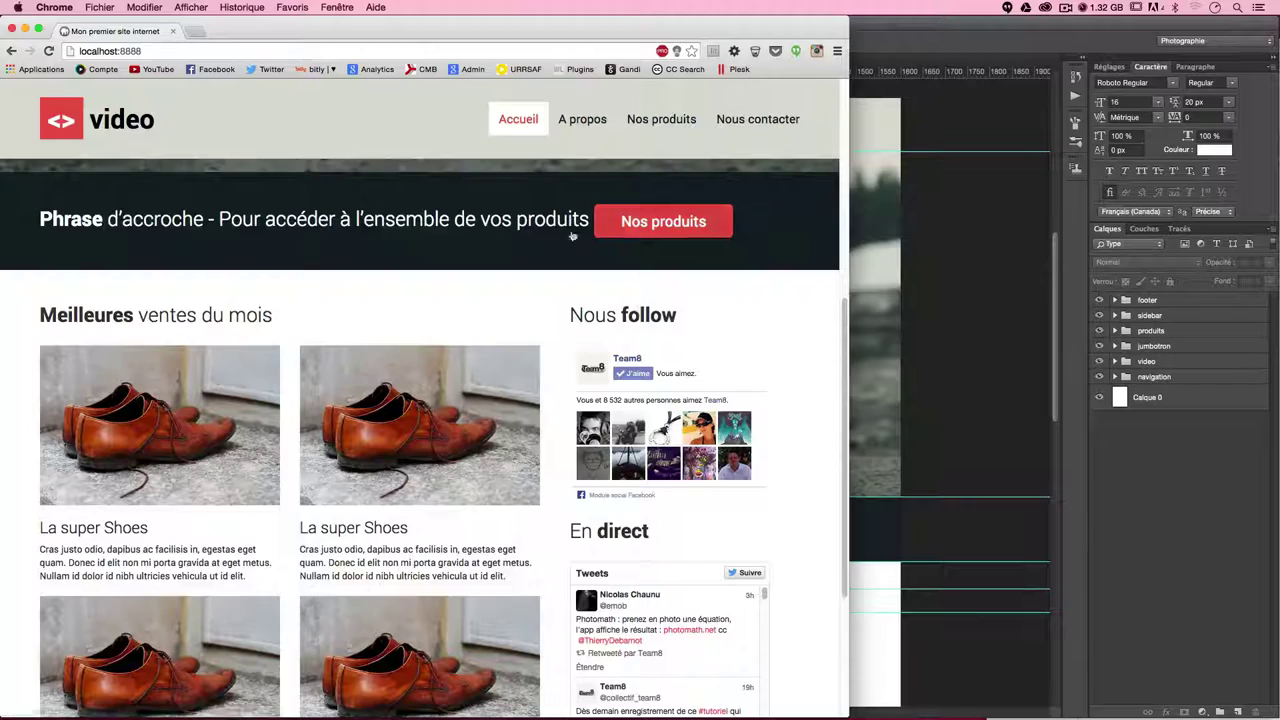
{"action": "scroll", "coordinate": [458, 508], "scroll_direction": "down", "scroll_amount": 3}
{"action": "scroll", "coordinate": [458, 508], "scroll_direction": "up", "scroll_amount": 9}
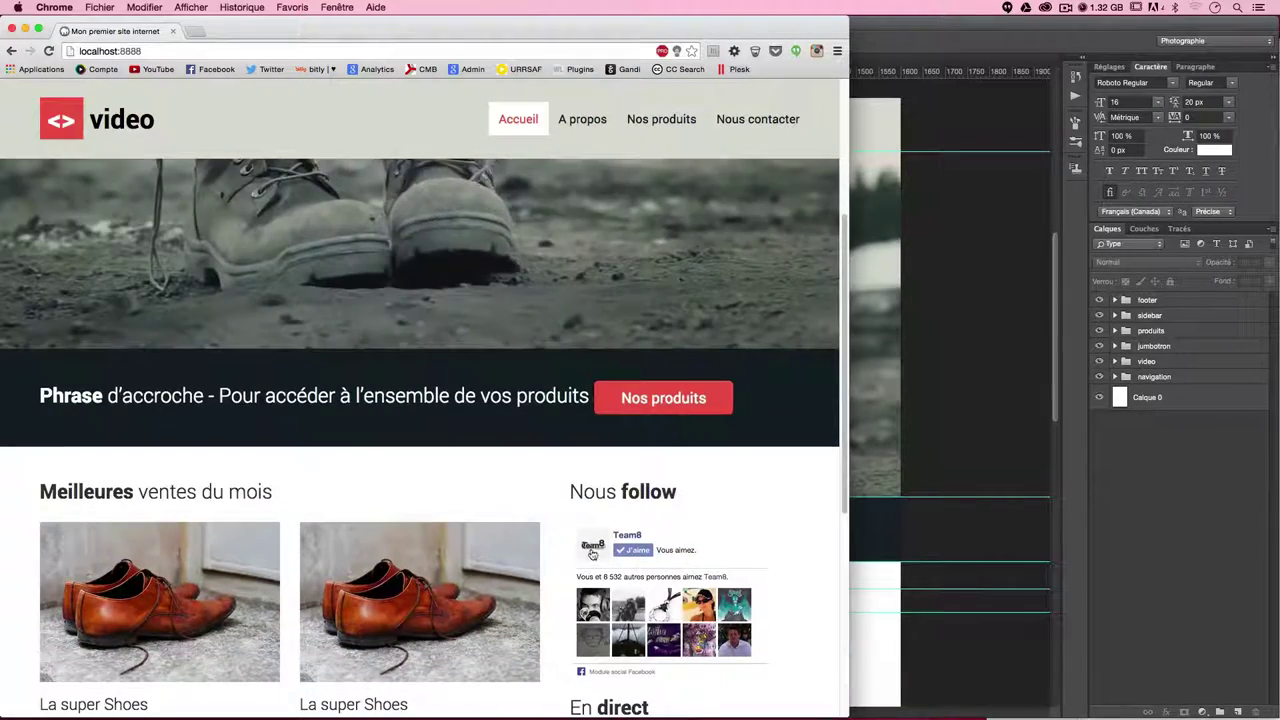
{"action": "scroll", "coordinate": [523, 509], "scroll_direction": "down", "scroll_amount": 2}
{"action": "scroll", "coordinate": [612, 500], "scroll_direction": "down", "scroll_amount": 6}
{"action": "scroll", "coordinate": [560, 551], "scroll_direction": "down", "scroll_amount": 2}
{"action": "scroll", "coordinate": [560, 551], "scroll_direction": "up", "scroll_amount": 6}
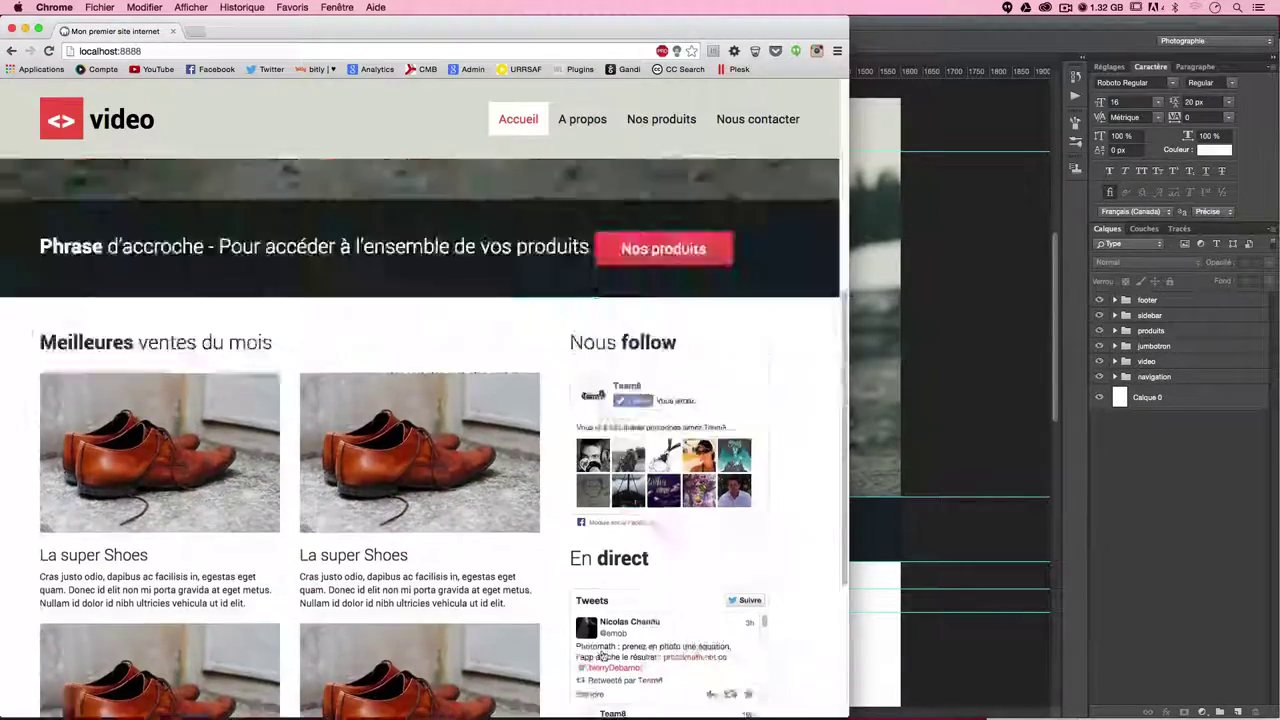
{"action": "scroll", "coordinate": [600, 500], "scroll_direction": "up", "scroll_amount": 9}
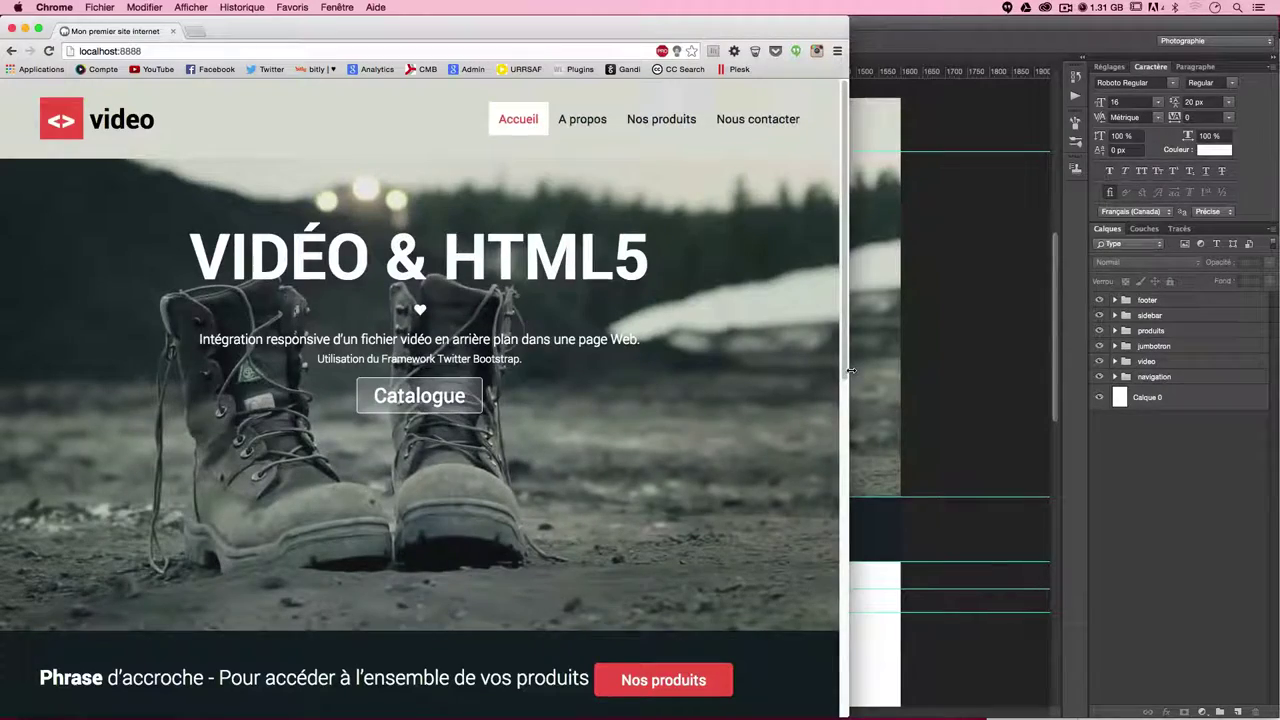
Narrow the Chrome window to reflow the page, then briefly widen it to restore the sidebar column.
{"action": "mouse_move", "coordinate": [848, 372]}
{"action": "left_mouse_down"}
{"action": "mouse_move", "coordinate": [509, 381]}
{"action": "mouse_move", "coordinate": [551, 378]}
{"action": "left_mouse_up"}
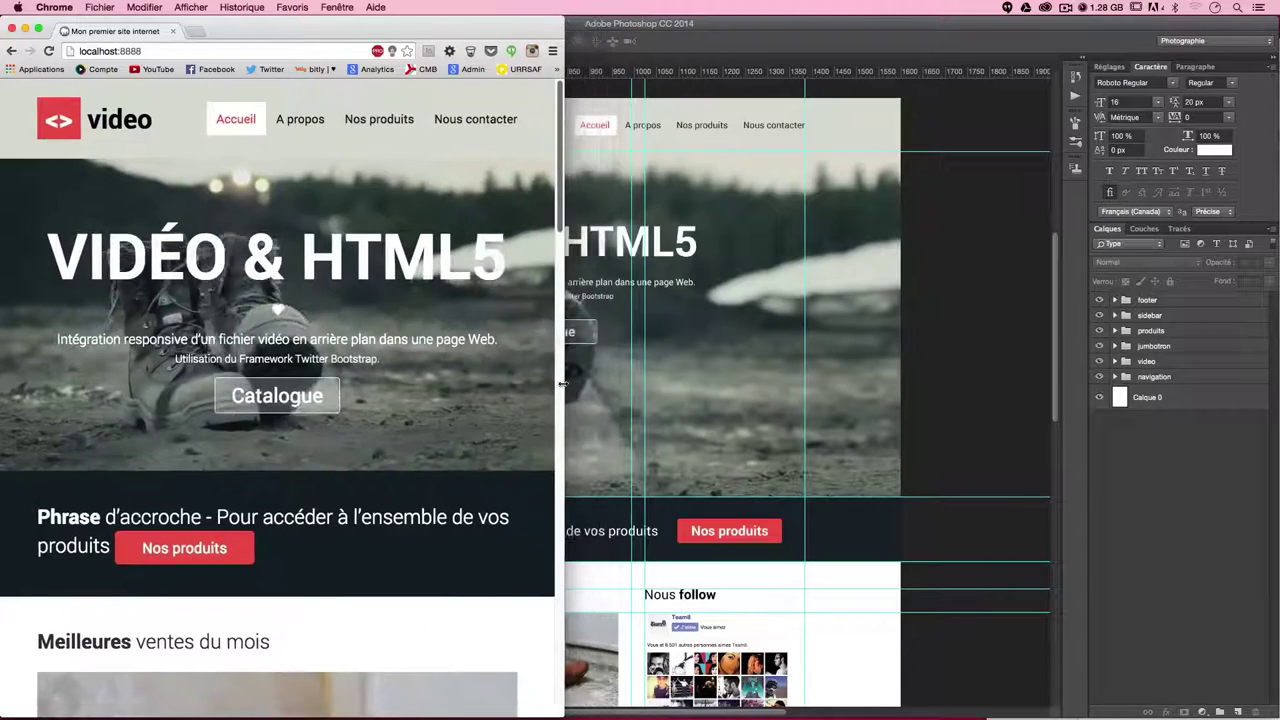
{"action": "scroll", "coordinate": [550, 450], "scroll_direction": "down", "scroll_amount": 3}
{"action": "scroll", "coordinate": [543, 434], "scroll_direction": "up", "scroll_amount": 2}
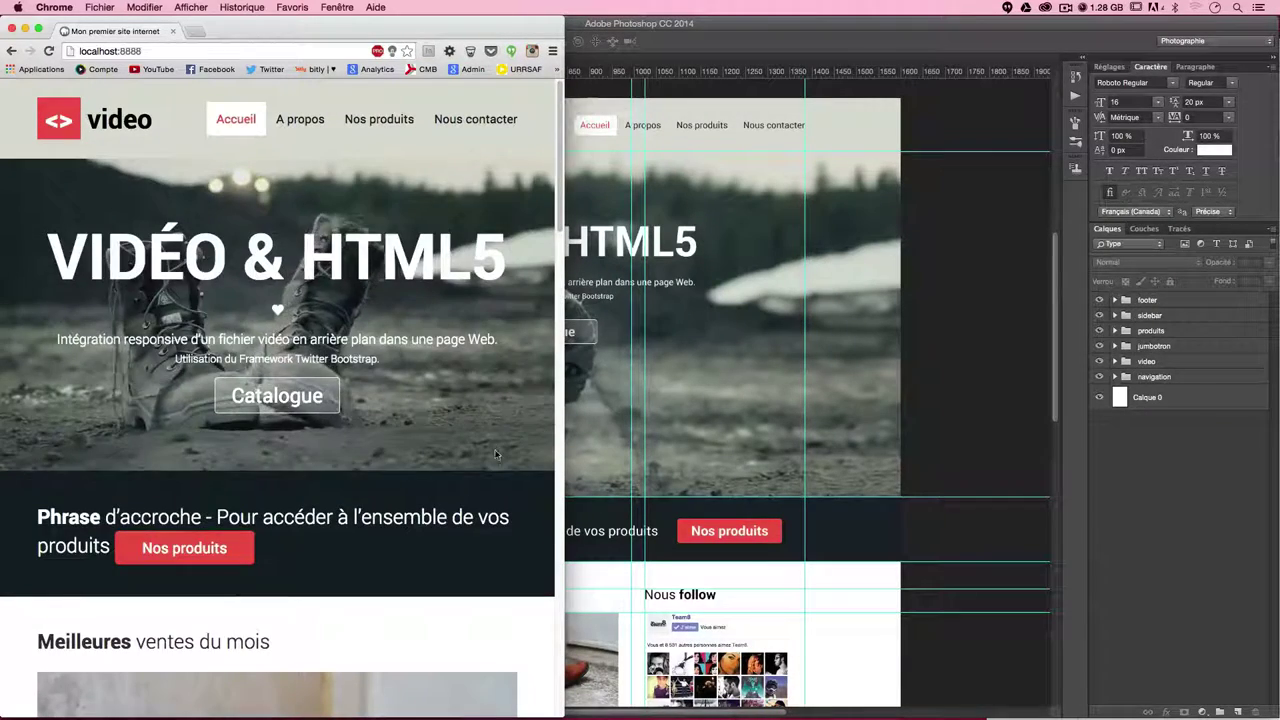
{"action": "scroll", "coordinate": [530, 428], "scroll_direction": "down", "scroll_amount": 4}
{"action": "scroll", "coordinate": [518, 421], "scroll_direction": "up", "scroll_amount": 4}
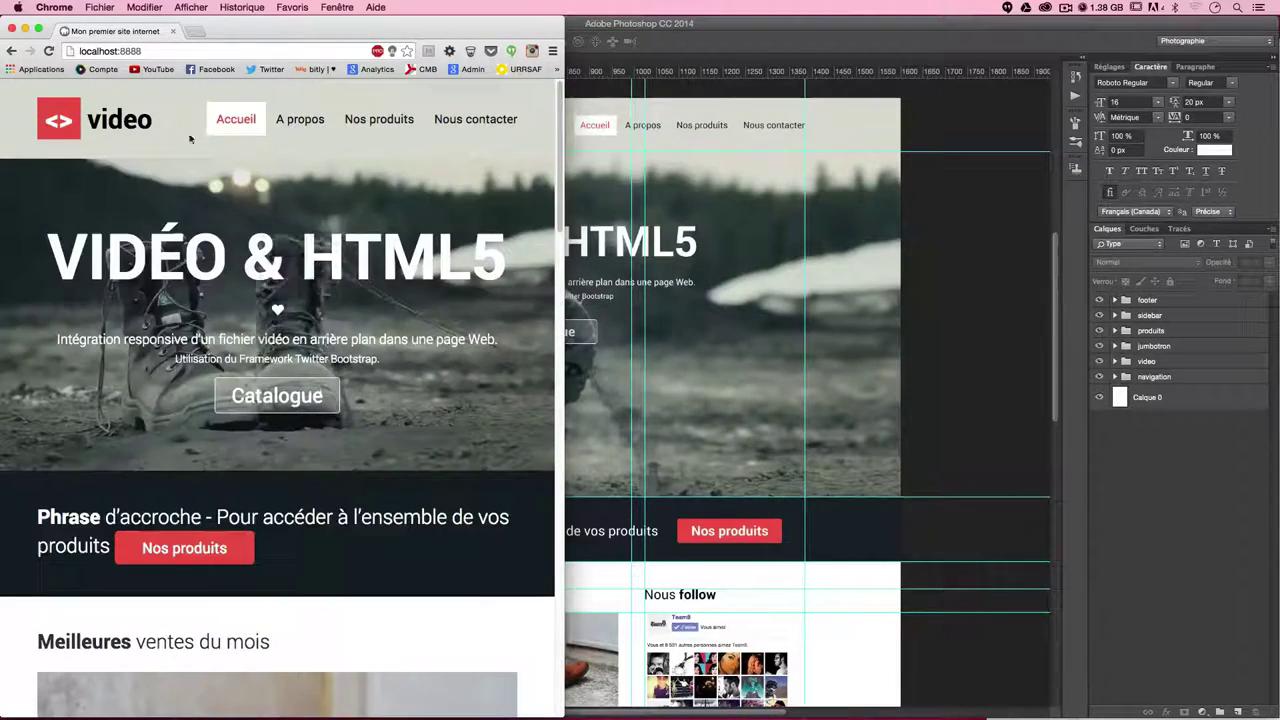
{"action": "scroll", "coordinate": [305, 167], "scroll_direction": "down", "scroll_amount": 2}
{"action": "scroll", "coordinate": [305, 140], "scroll_direction": "up", "scroll_amount": 2}
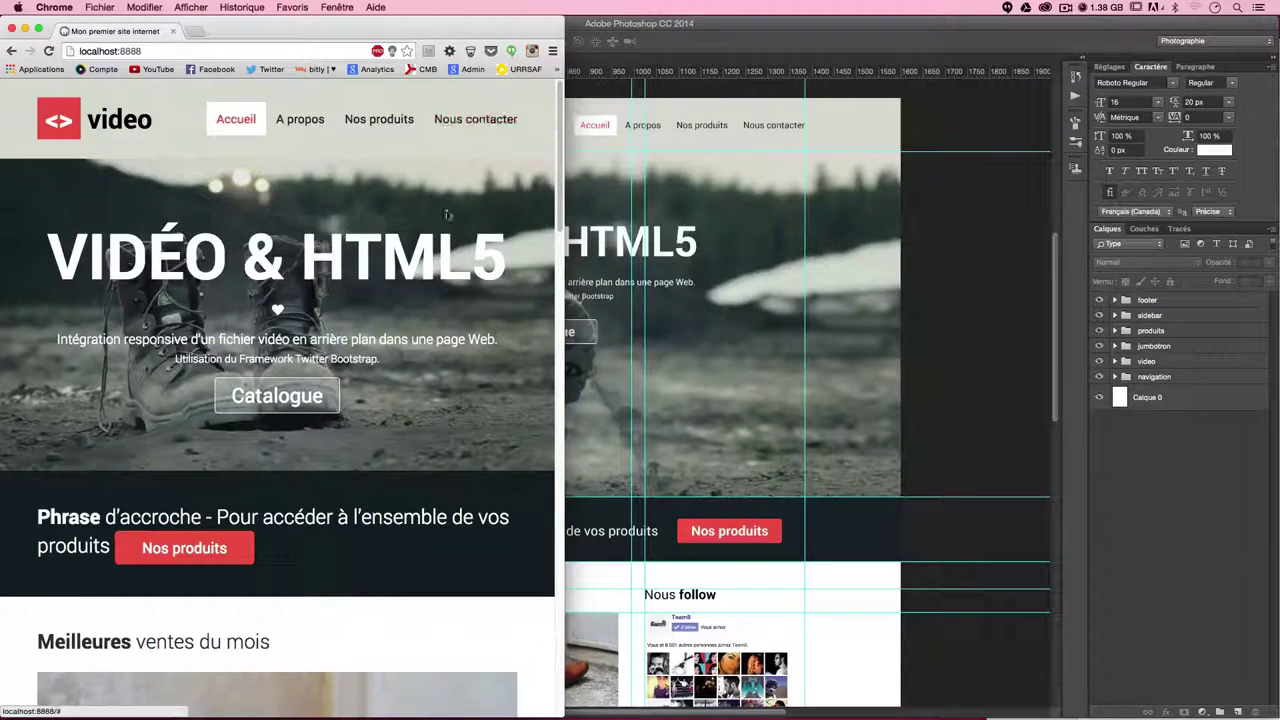
{"action": "scroll", "coordinate": [448, 286], "scroll_direction": "down", "scroll_amount": 4}
{"action": "scroll", "coordinate": [446, 287], "scroll_direction": "up", "scroll_amount": 4}
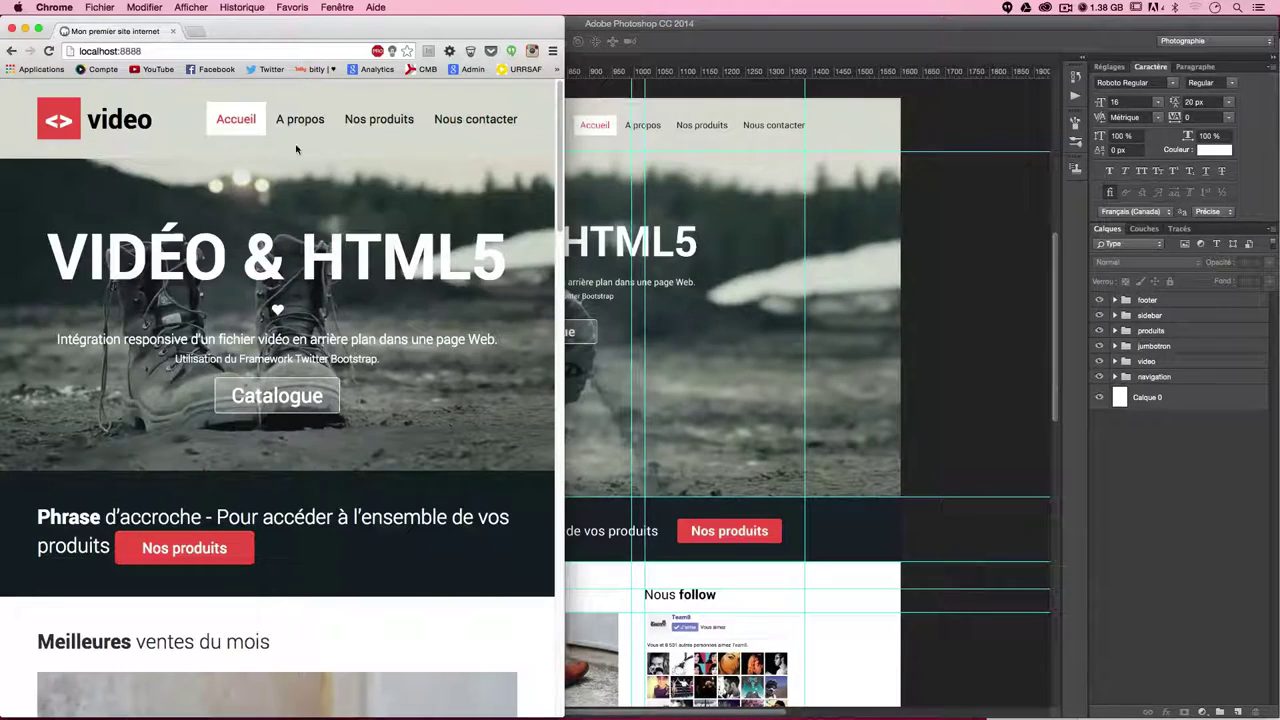
{"action": "scroll", "coordinate": [378, 302], "scroll_direction": "down", "scroll_amount": 3}
{"action": "scroll", "coordinate": [378, 302], "scroll_direction": "up", "scroll_amount": 3}
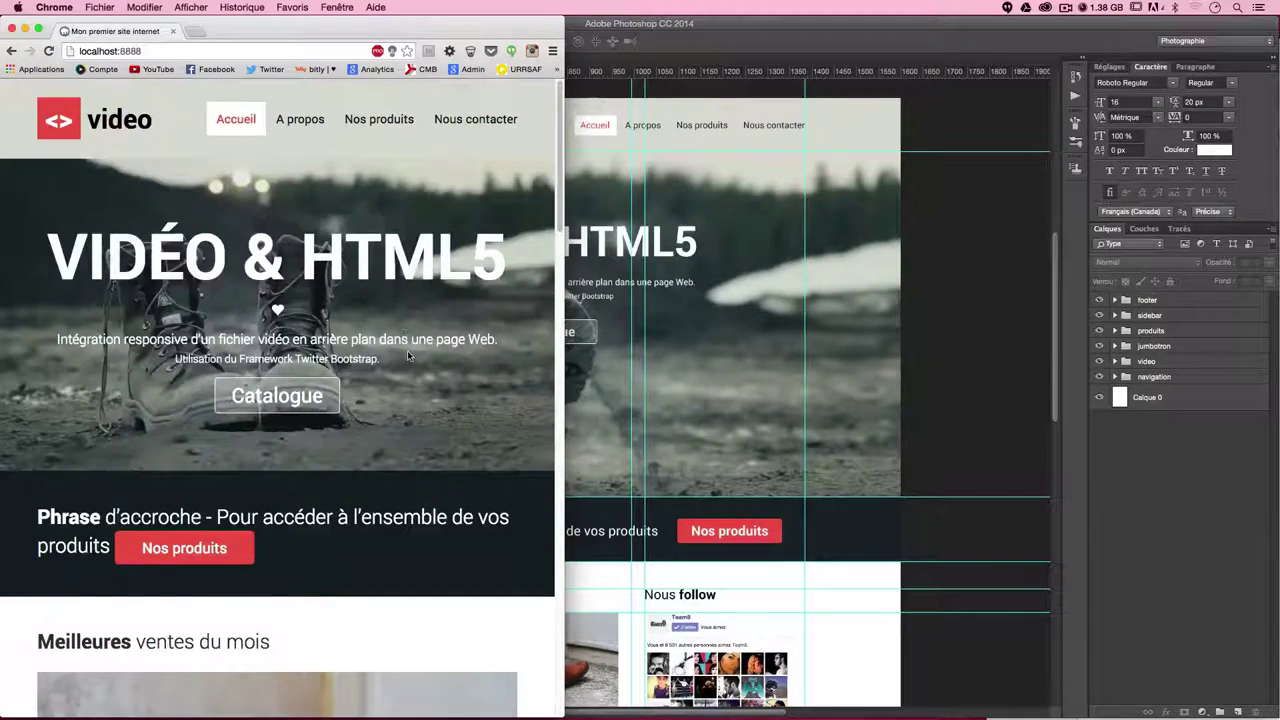
{"action": "scroll", "coordinate": [407, 350], "scroll_direction": "down", "scroll_amount": 2}
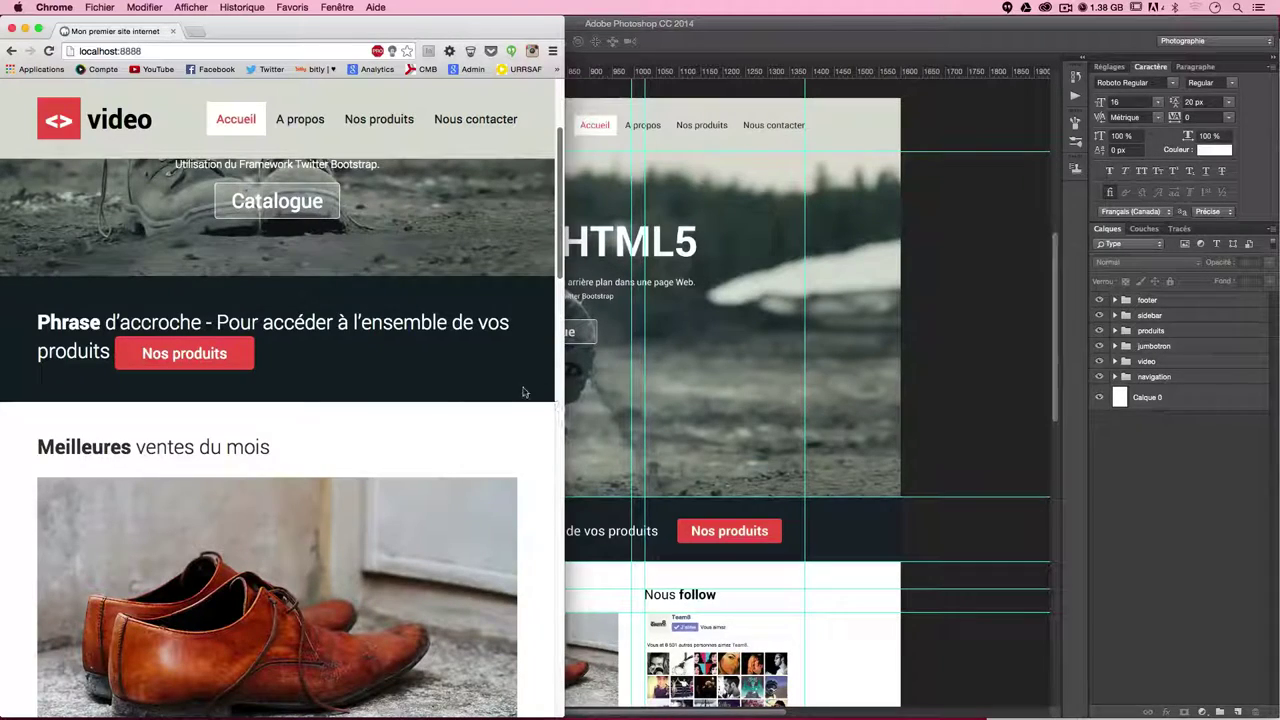
{"action": "left_click_drag", "start_coordinate": [562, 418], "coordinate": [675, 440]}
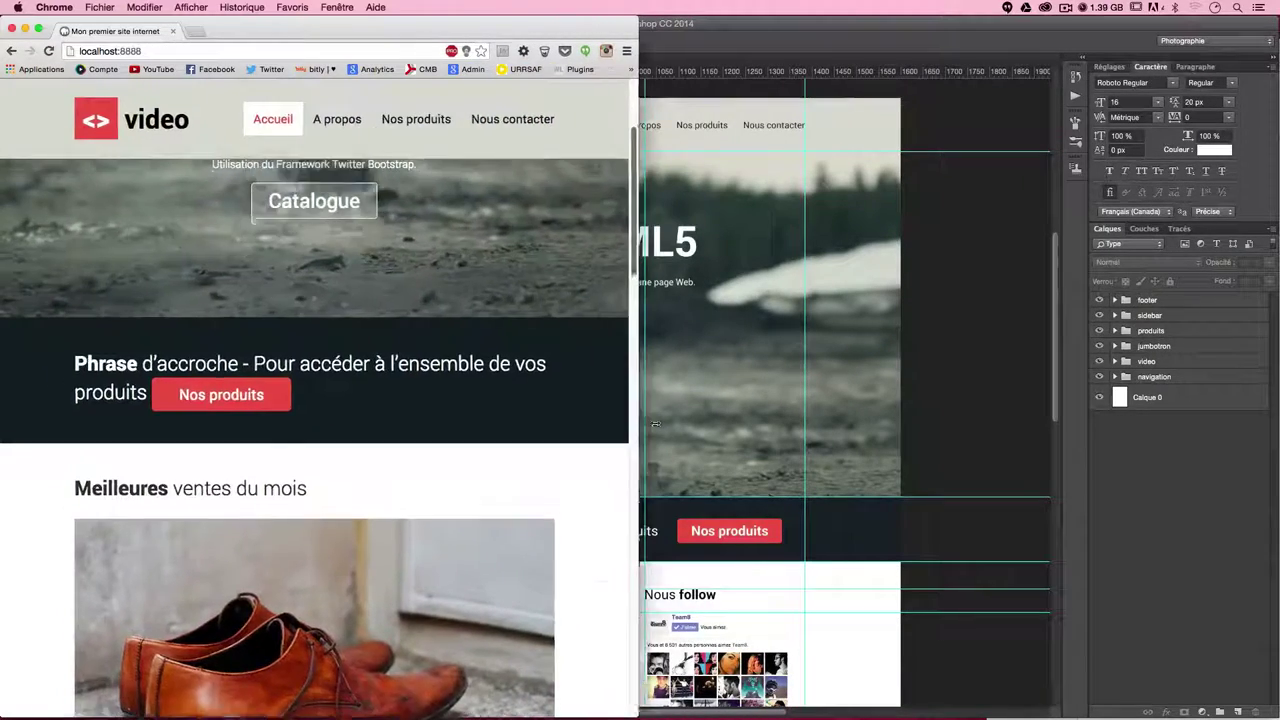
{"action": "scroll", "coordinate": [645, 490], "scroll_direction": "down", "scroll_amount": 10}
{"action": "scroll", "coordinate": [514, 389], "scroll_direction": "up", "scroll_amount": 9}
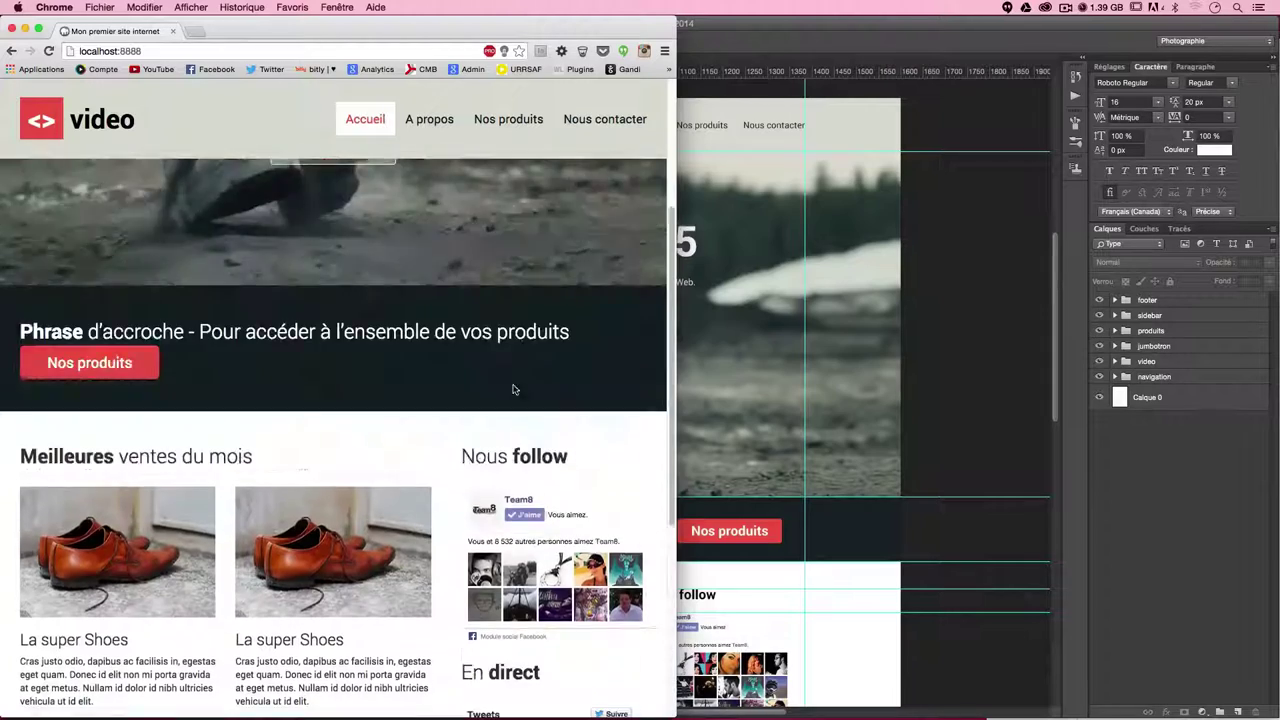
Narrow the window again and scroll down to the footer and back up.
{"action": "left_click_drag", "start_coordinate": [675, 455], "coordinate": [559, 445]}
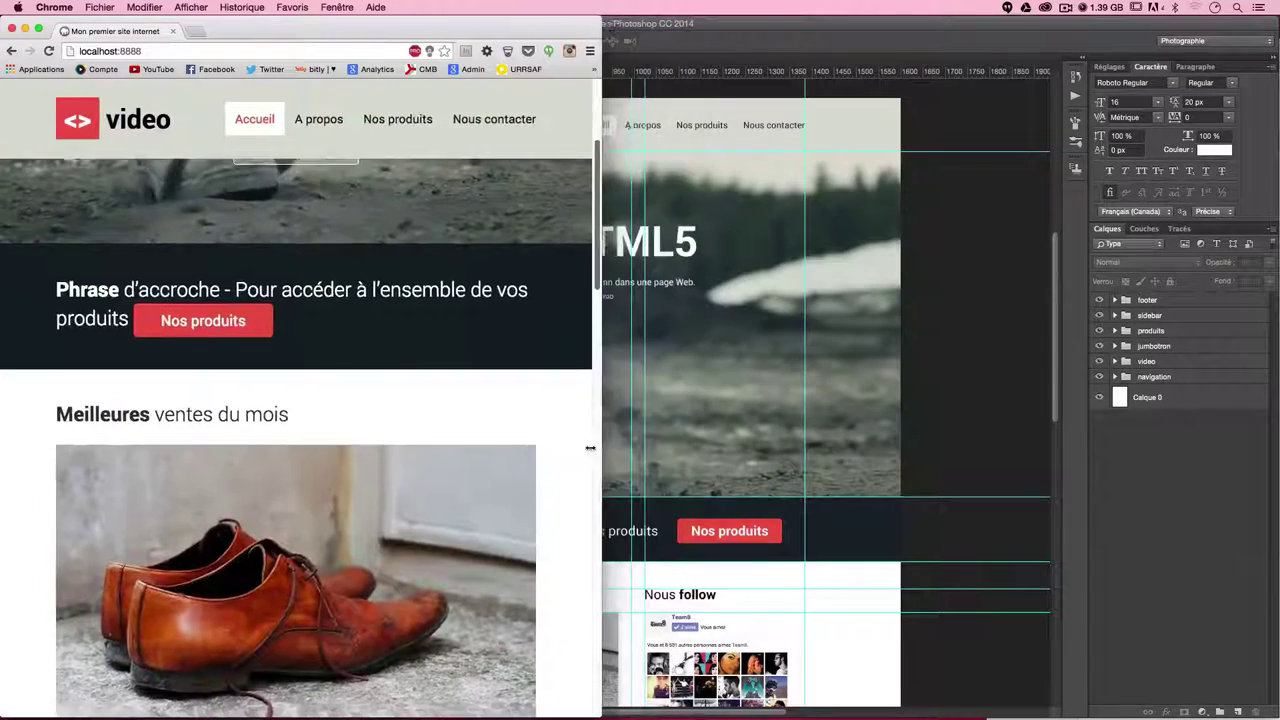
{"action": "scroll", "coordinate": [510, 448], "scroll_direction": "up", "scroll_amount": 3}
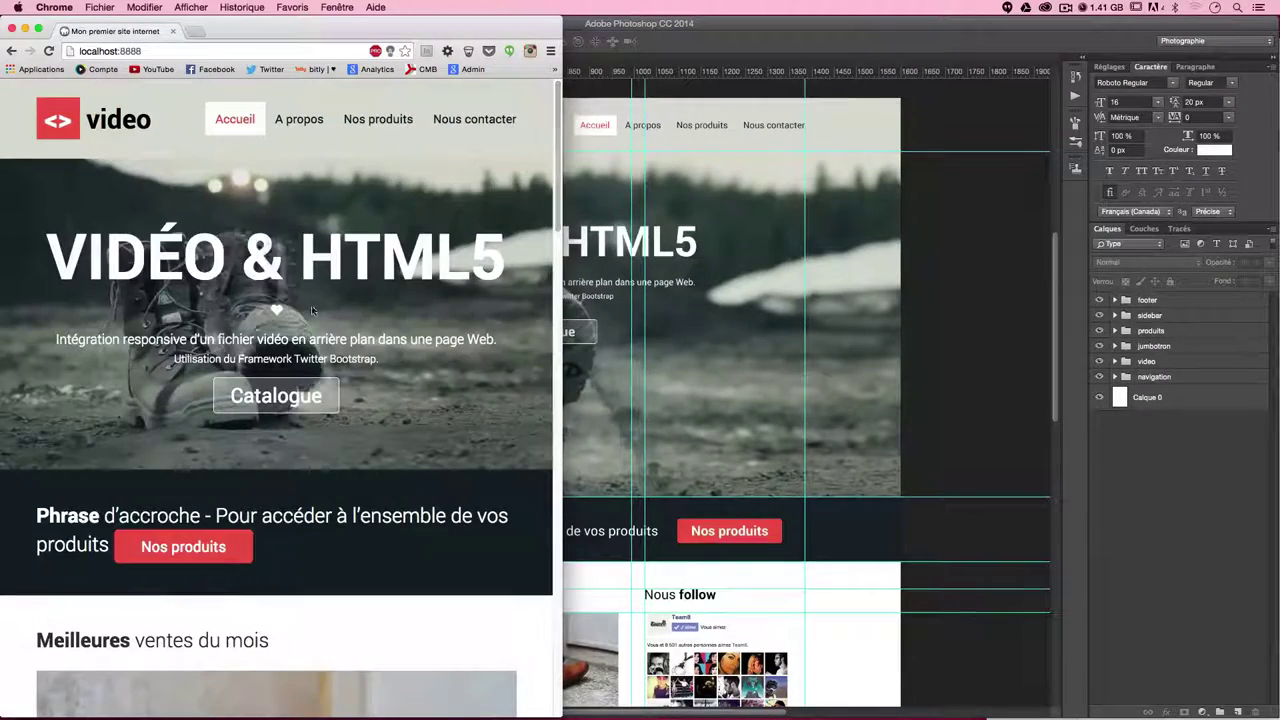
{"action": "scroll", "coordinate": [462, 452], "scroll_direction": "down", "scroll_amount": 8}
{"action": "scroll", "coordinate": [462, 452], "scroll_direction": "down", "scroll_amount": 2}
{"action": "scroll", "coordinate": [462, 452], "scroll_direction": "down", "scroll_amount": 2}
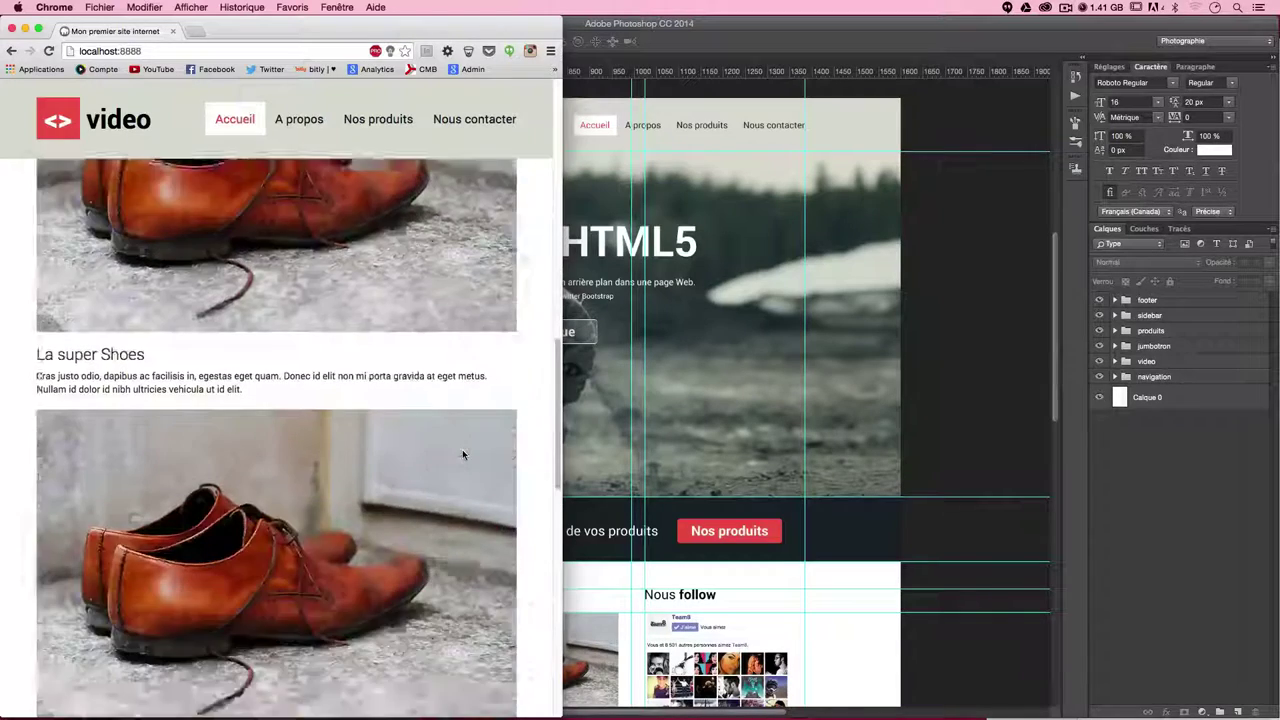
{"action": "scroll", "coordinate": [462, 452], "scroll_direction": "down", "scroll_amount": 2}
{"action": "scroll", "coordinate": [462, 452], "scroll_direction": "down", "scroll_amount": 2}
{"action": "scroll", "coordinate": [462, 450], "scroll_direction": "down", "scroll_amount": 5}
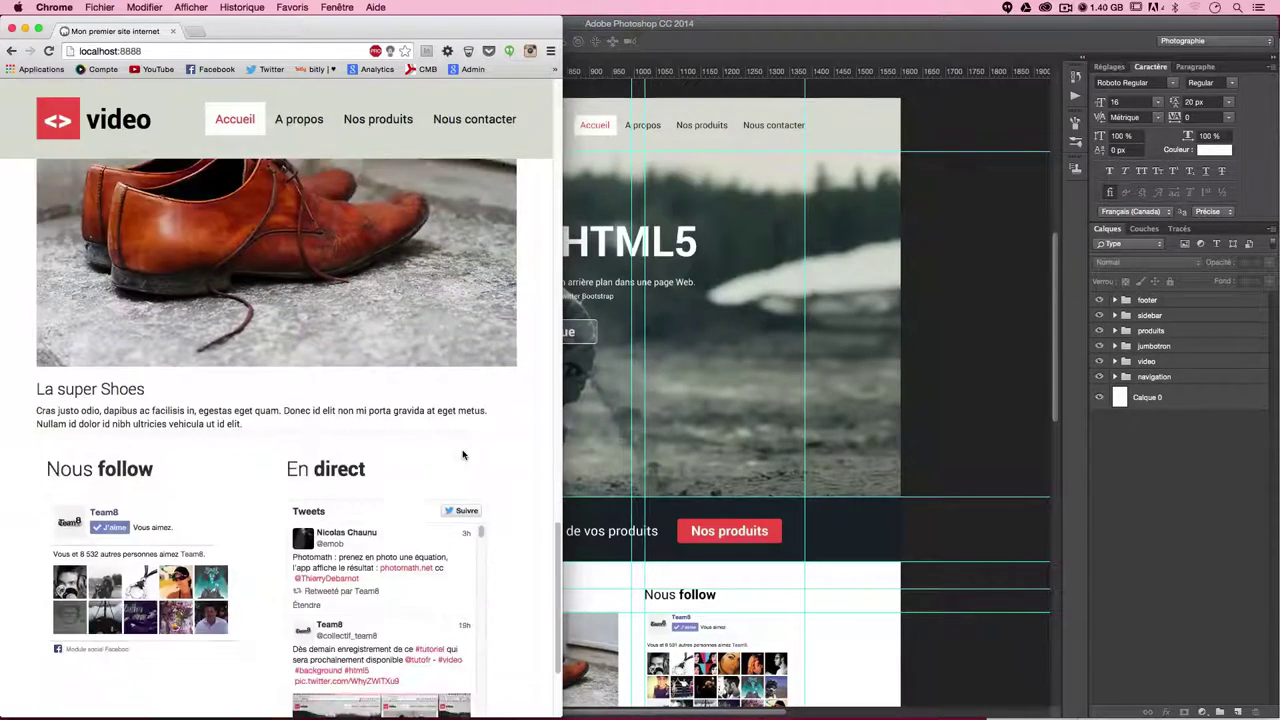
{"action": "scroll", "coordinate": [462, 450], "scroll_direction": "down", "scroll_amount": 2}
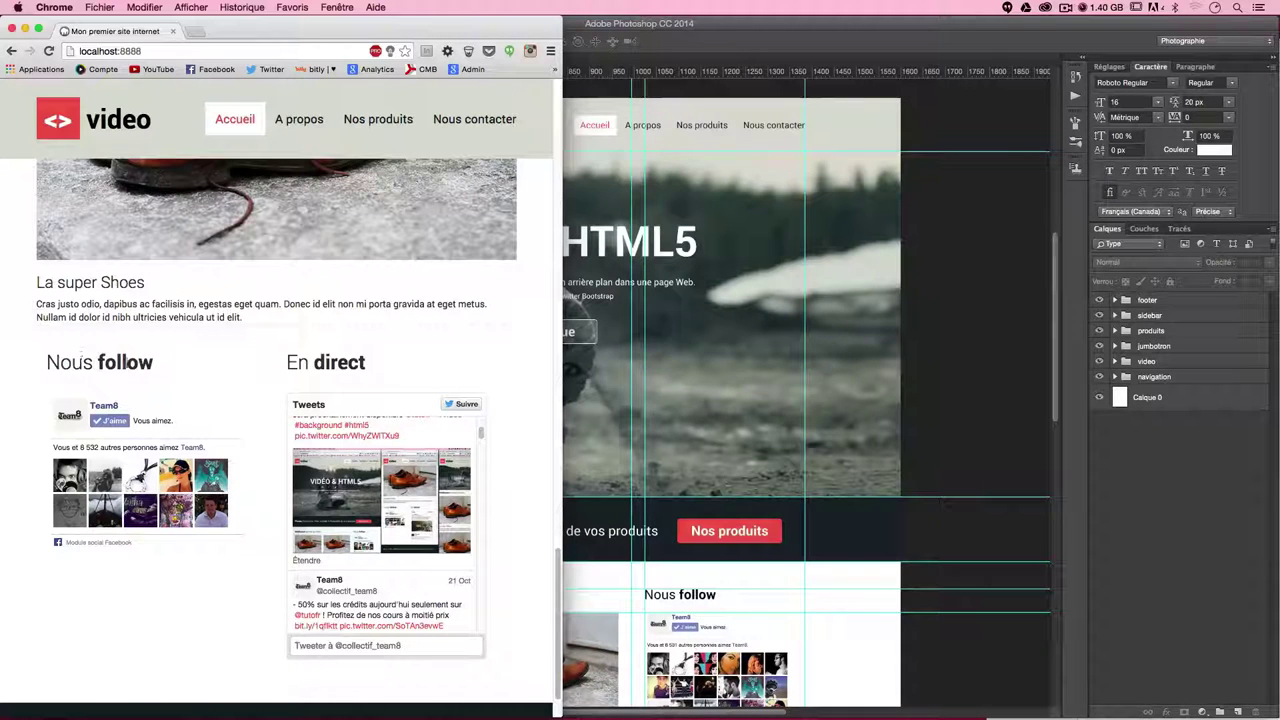
{"action": "scroll", "coordinate": [275, 440], "scroll_direction": "down", "scroll_amount": 2}
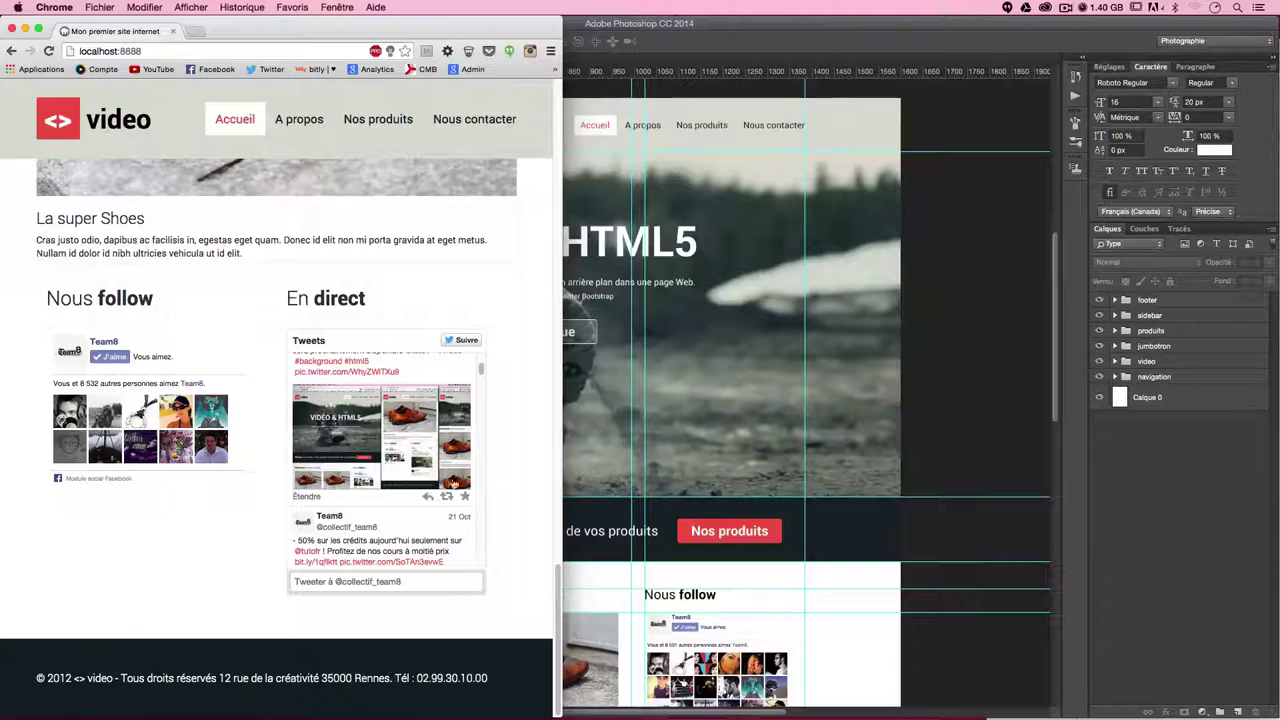
{"action": "scroll", "coordinate": [440, 586], "scroll_direction": "up", "scroll_amount": 10}
{"action": "scroll", "coordinate": [455, 578], "scroll_direction": "up", "scroll_amount": 10}
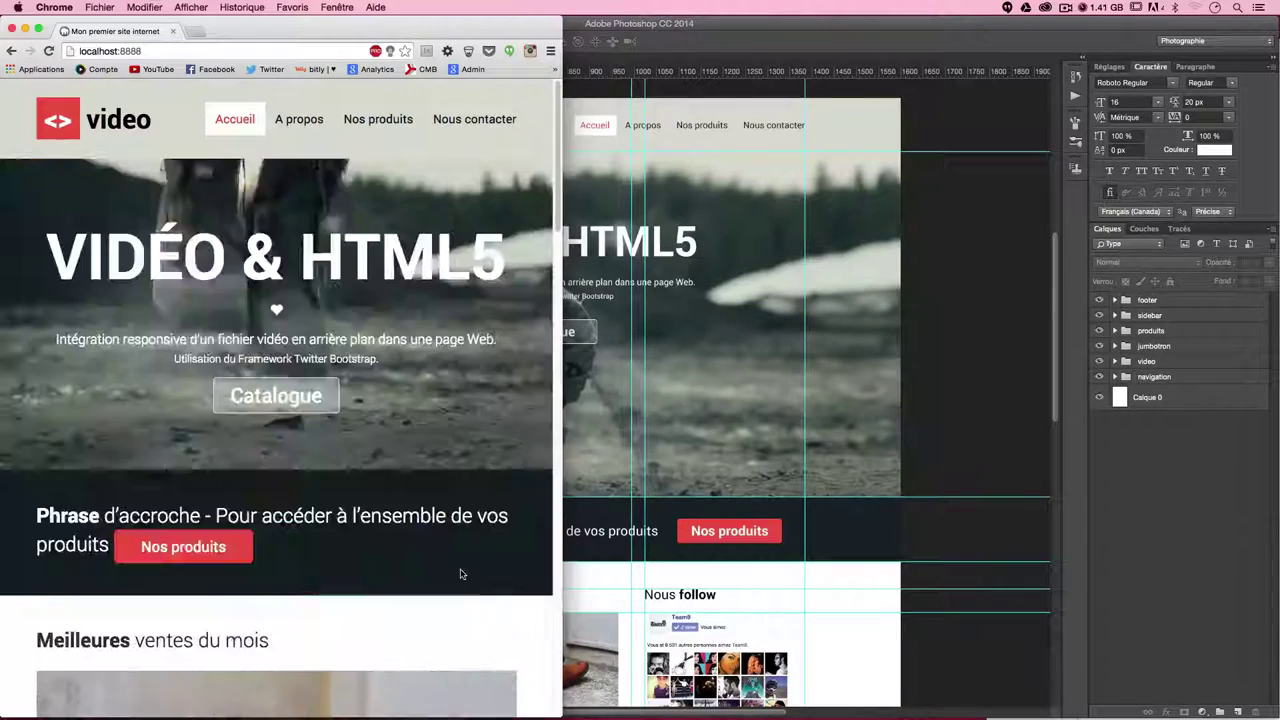
Narrow the Chrome window to mobile width so the navigation menu collapses.
{"action": "left_click_drag", "start_coordinate": [562, 432], "coordinate": [446, 432]}
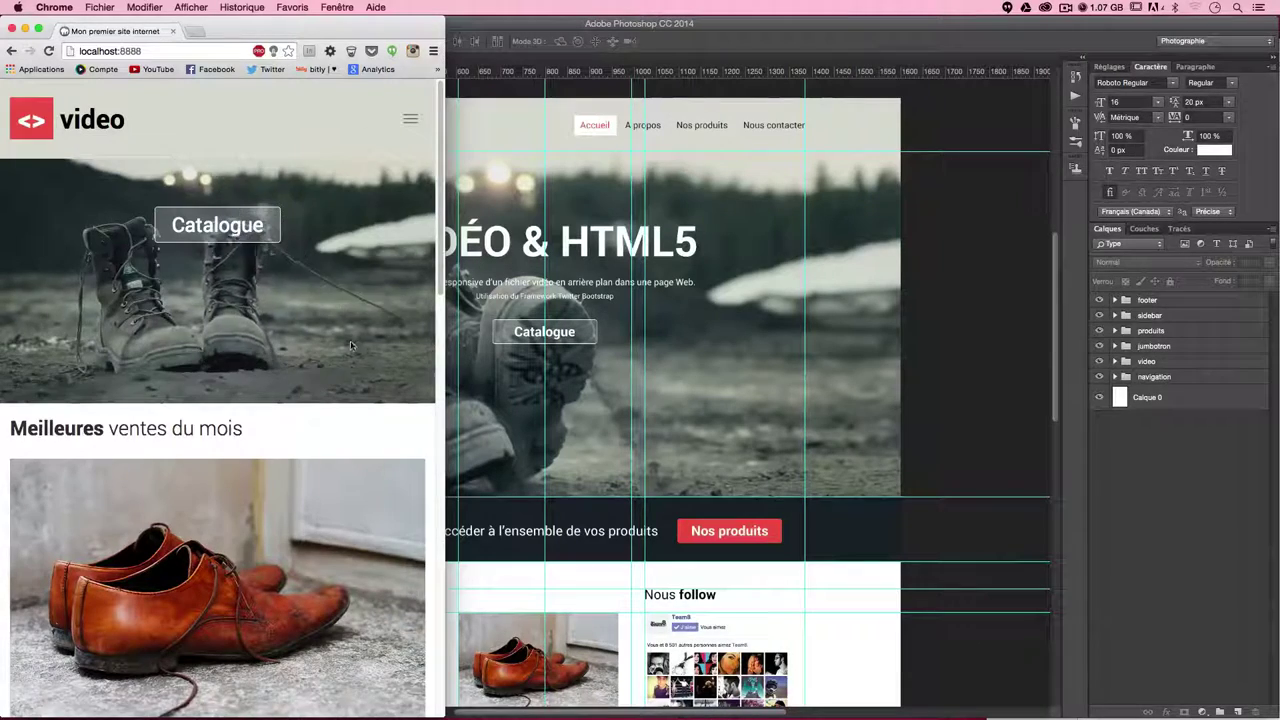
{"action": "scroll", "coordinate": [340, 340], "scroll_direction": "down", "scroll_amount": 10}
{"action": "scroll", "coordinate": [340, 343], "scroll_direction": "down", "scroll_amount": 5}
{"action": "scroll", "coordinate": [340, 345], "scroll_direction": "up", "scroll_amount": 2}
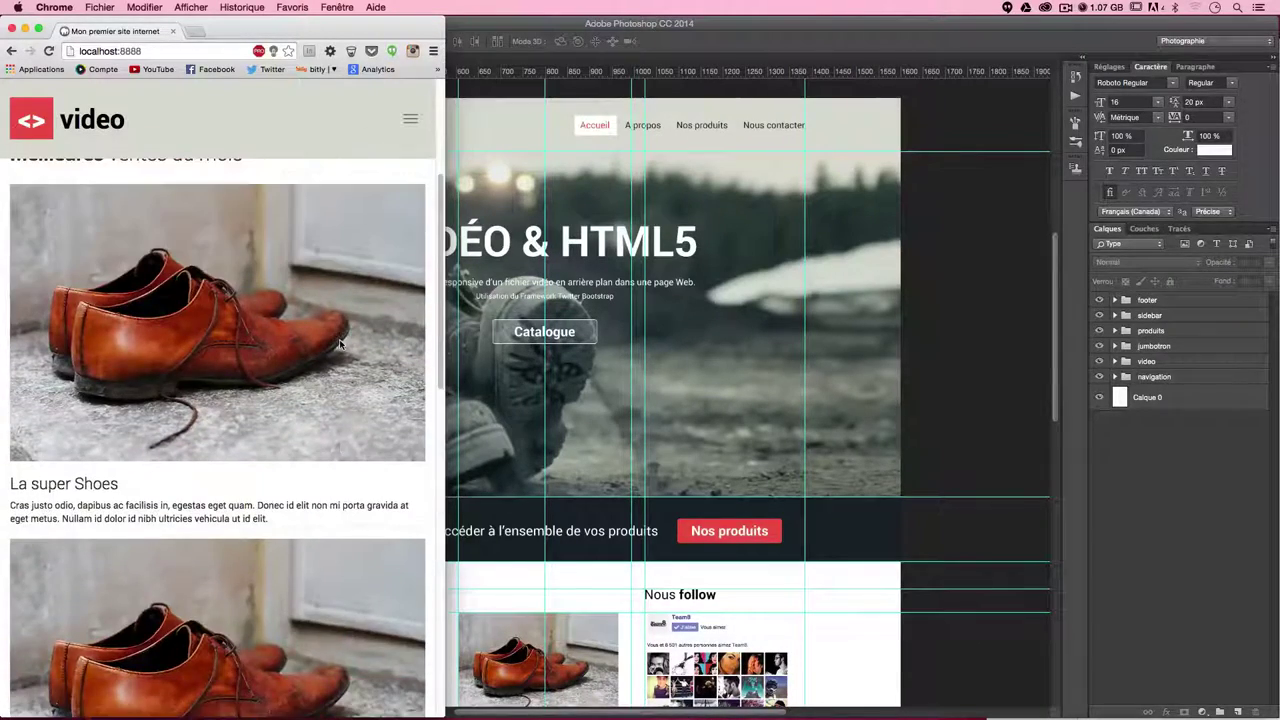
{"action": "scroll", "coordinate": [340, 345], "scroll_direction": "up", "scroll_amount": 2}
{"action": "scroll", "coordinate": [340, 345], "scroll_direction": "down", "scroll_amount": 5}
{"action": "scroll", "coordinate": [338, 345], "scroll_direction": "down", "scroll_amount": 4}
{"action": "scroll", "coordinate": [338, 345], "scroll_direction": "up", "scroll_amount": 1}
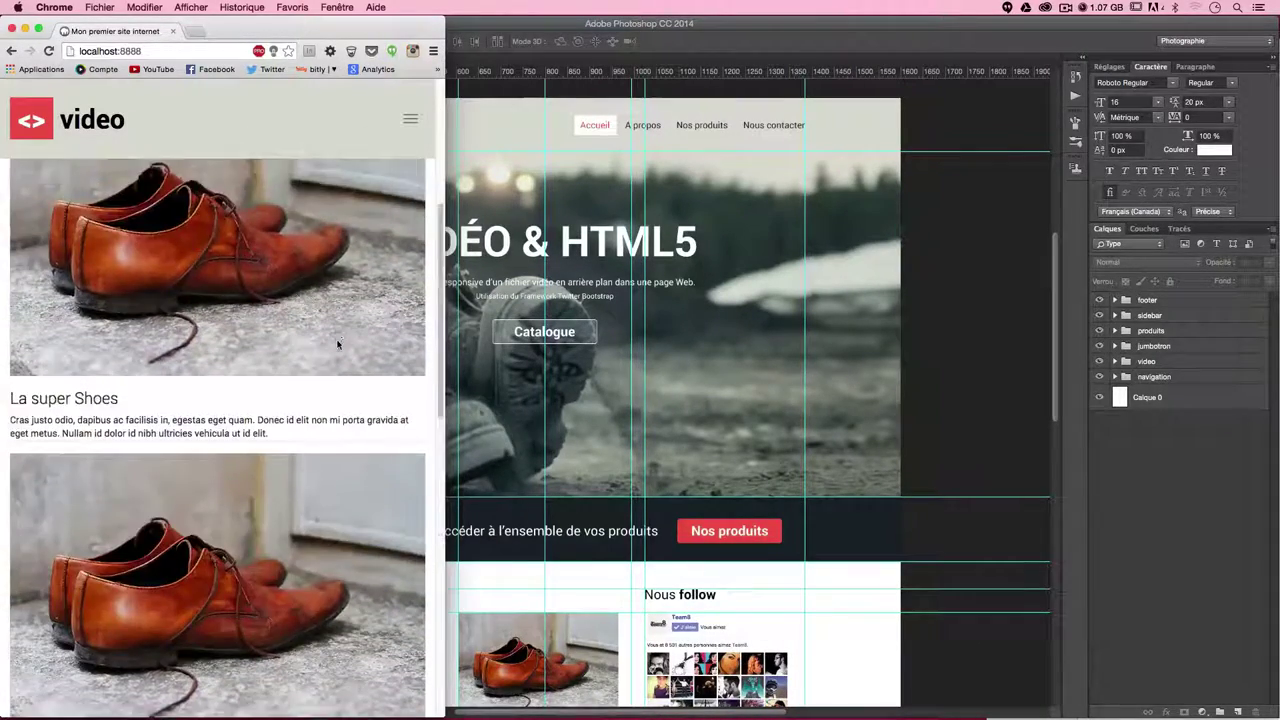
{"action": "scroll", "coordinate": [338, 345], "scroll_direction": "up", "scroll_amount": 2}
{"action": "scroll", "coordinate": [338, 345], "scroll_direction": "up", "scroll_amount": 3}
{"action": "scroll", "coordinate": [338, 345], "scroll_direction": "down", "scroll_amount": 3}
{"action": "scroll", "coordinate": [338, 345], "scroll_direction": "down", "scroll_amount": 2}
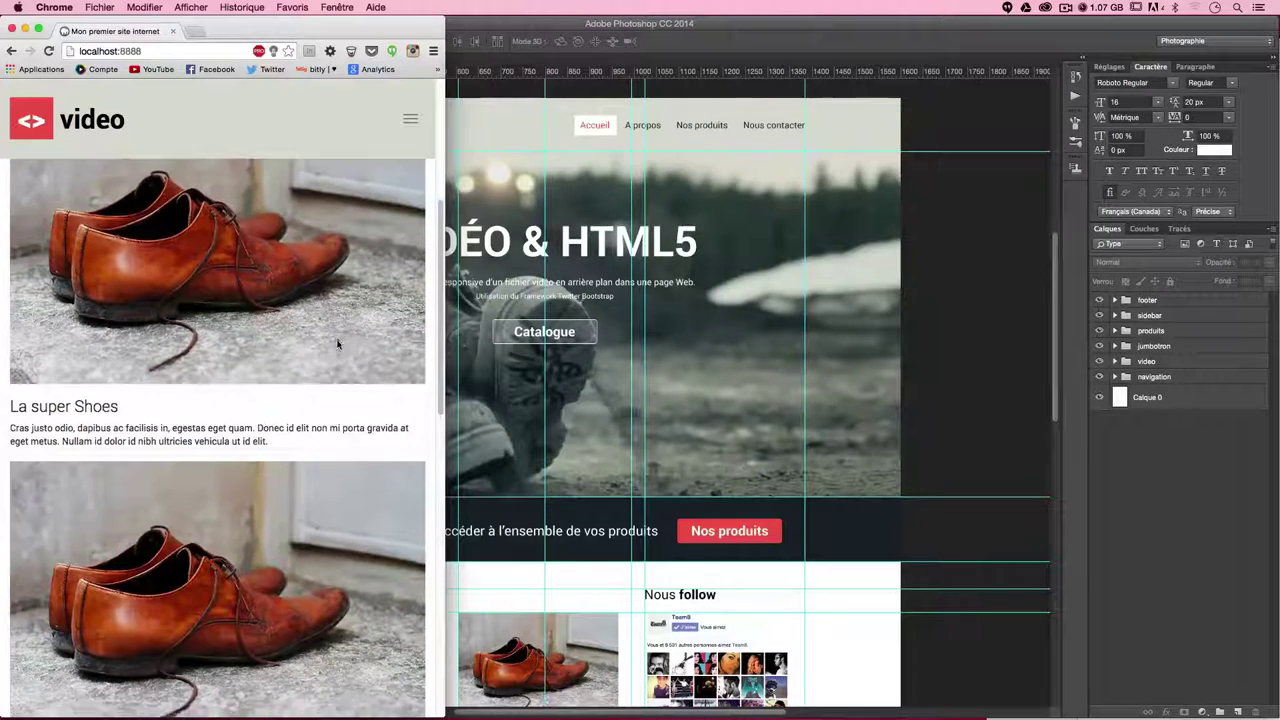
{"action": "scroll", "coordinate": [338, 345], "scroll_direction": "down", "scroll_amount": 4}
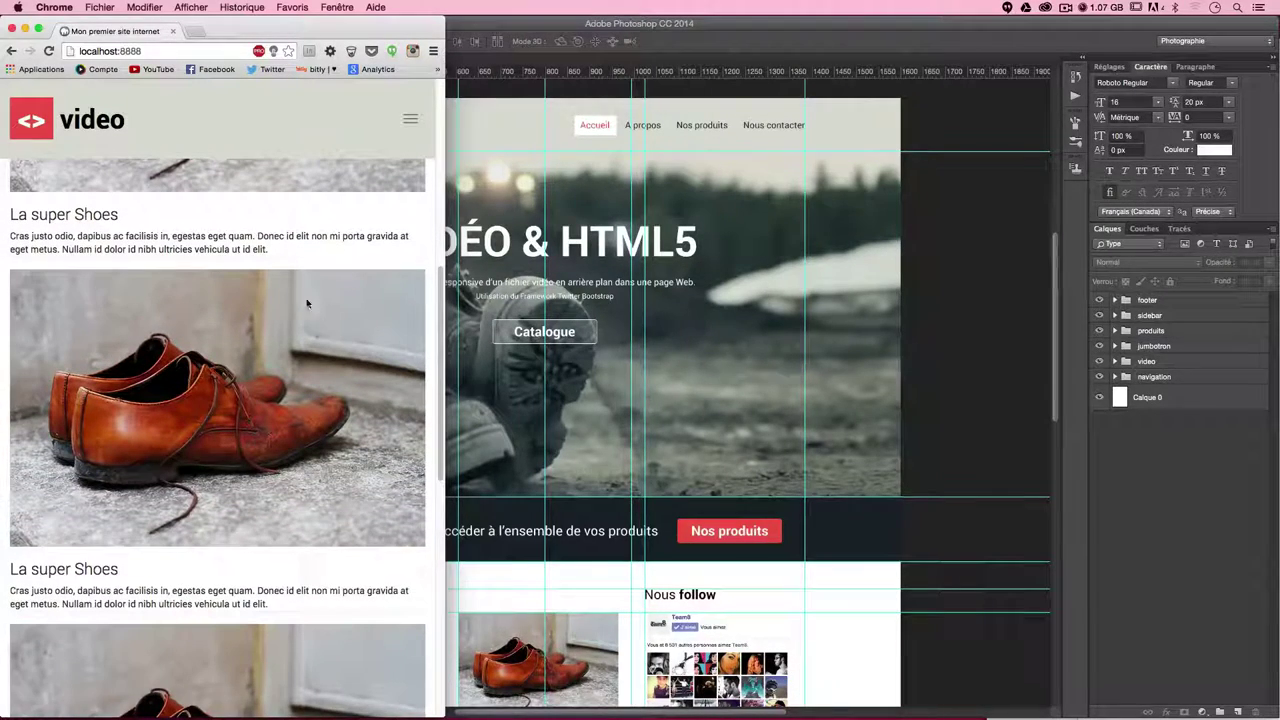
Scroll through the single-column product cards, then bring the maquette.psd mockup forward.
{"action": "scroll", "coordinate": [241, 333], "scroll_direction": "down", "scroll_amount": 1}
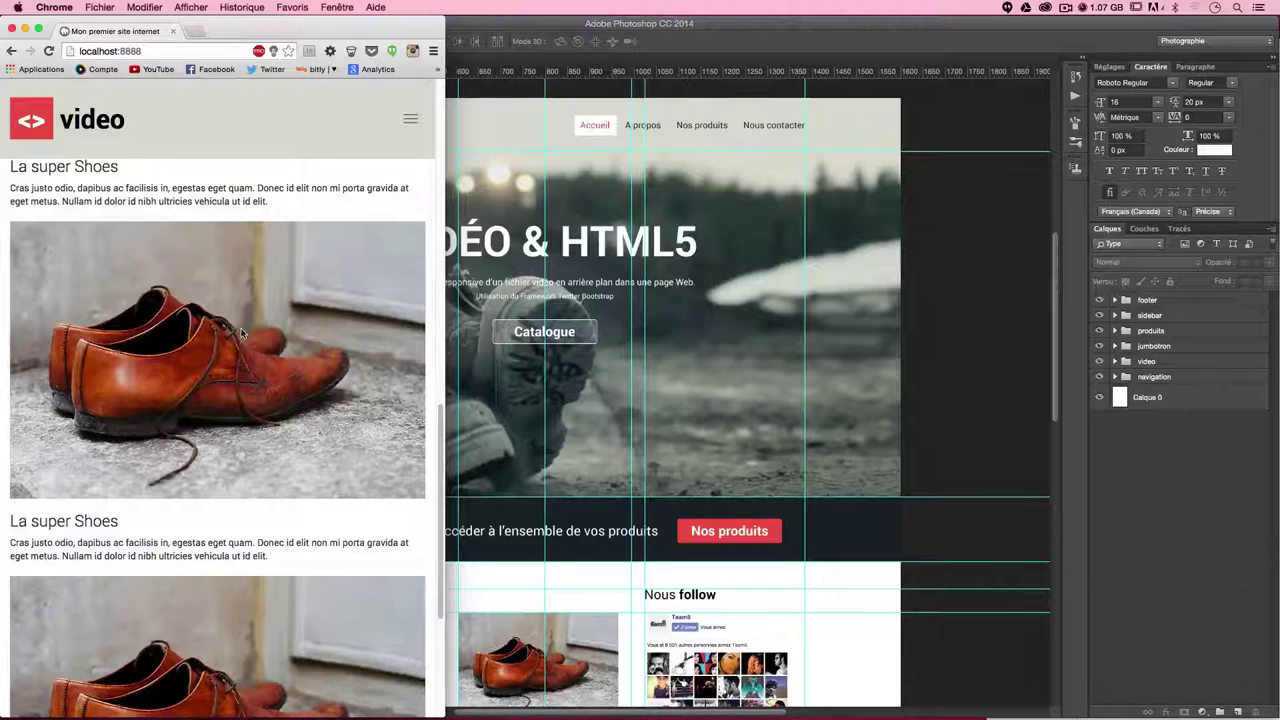
{"action": "scroll", "coordinate": [241, 333], "scroll_direction": "down", "scroll_amount": 2}
{"action": "scroll", "coordinate": [241, 333], "scroll_direction": "down", "scroll_amount": 1}
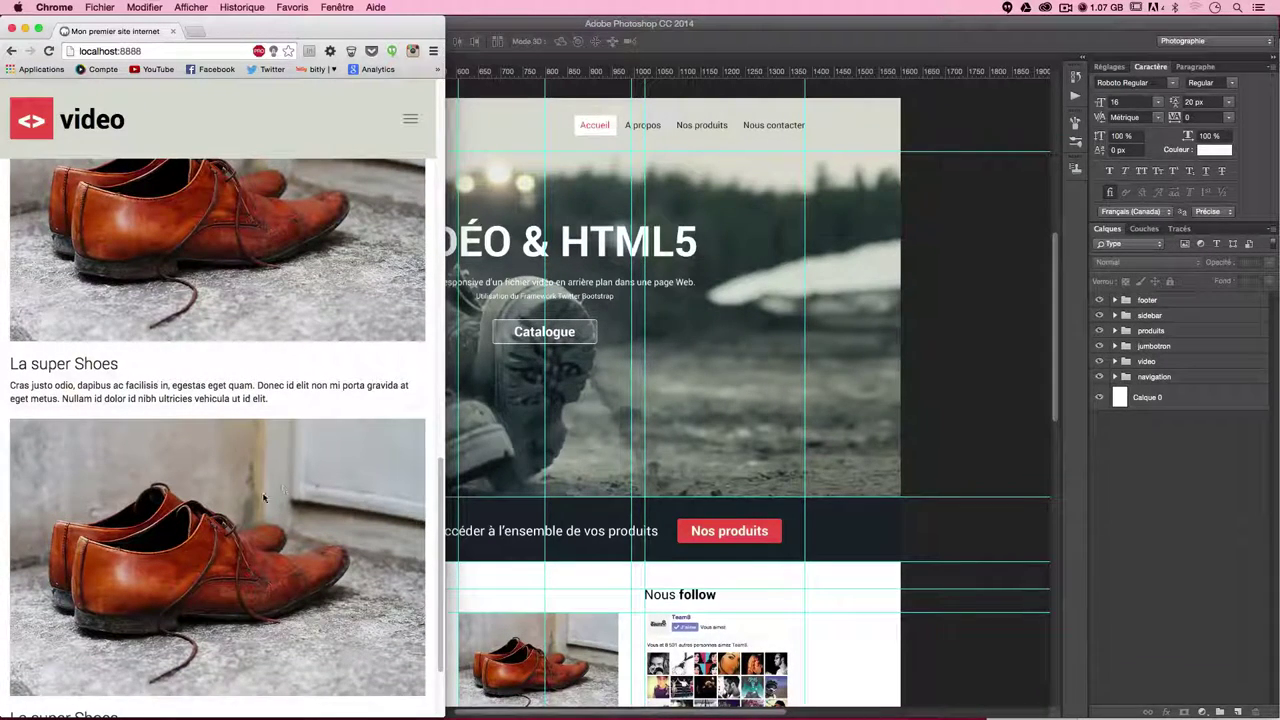
{"action": "scroll", "coordinate": [241, 553], "scroll_direction": "down", "scroll_amount": 1}
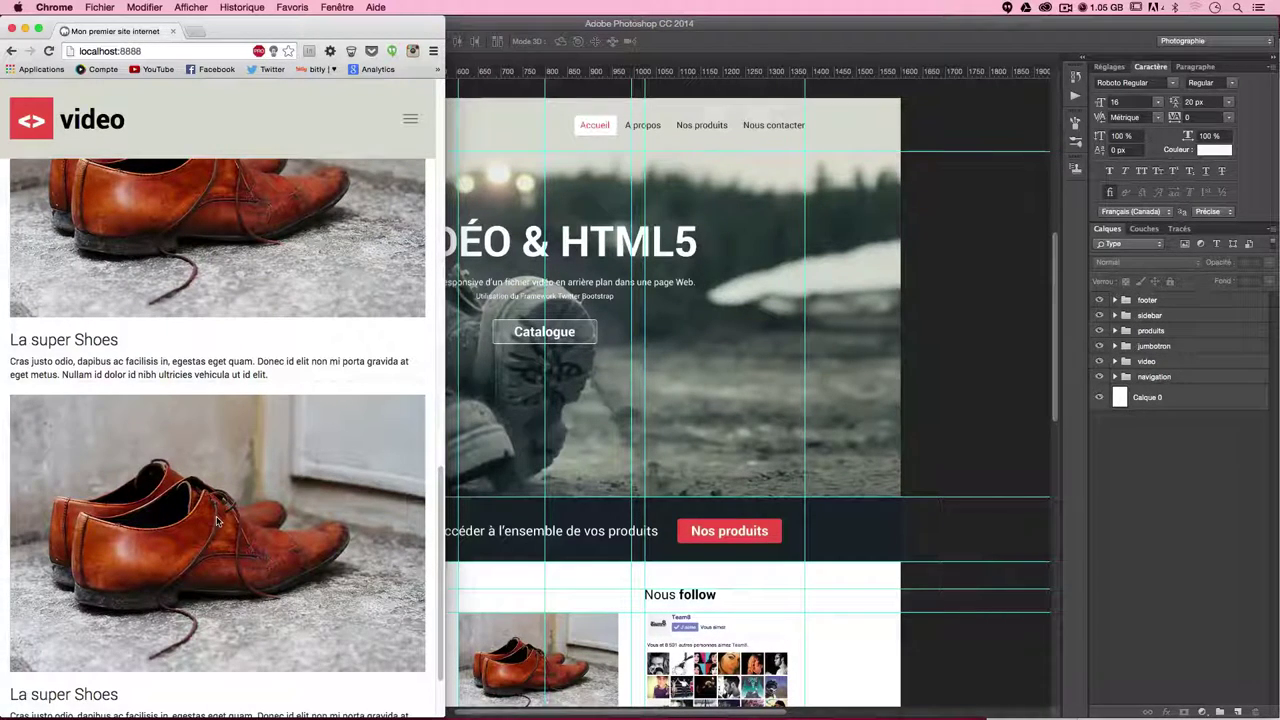
{"action": "scroll", "coordinate": [216, 520], "scroll_direction": "up", "scroll_amount": 5}
{"action": "scroll", "coordinate": [216, 520], "scroll_direction": "up", "scroll_amount": 5}
{"action": "scroll", "coordinate": [216, 520], "scroll_direction": "up", "scroll_amount": 5}
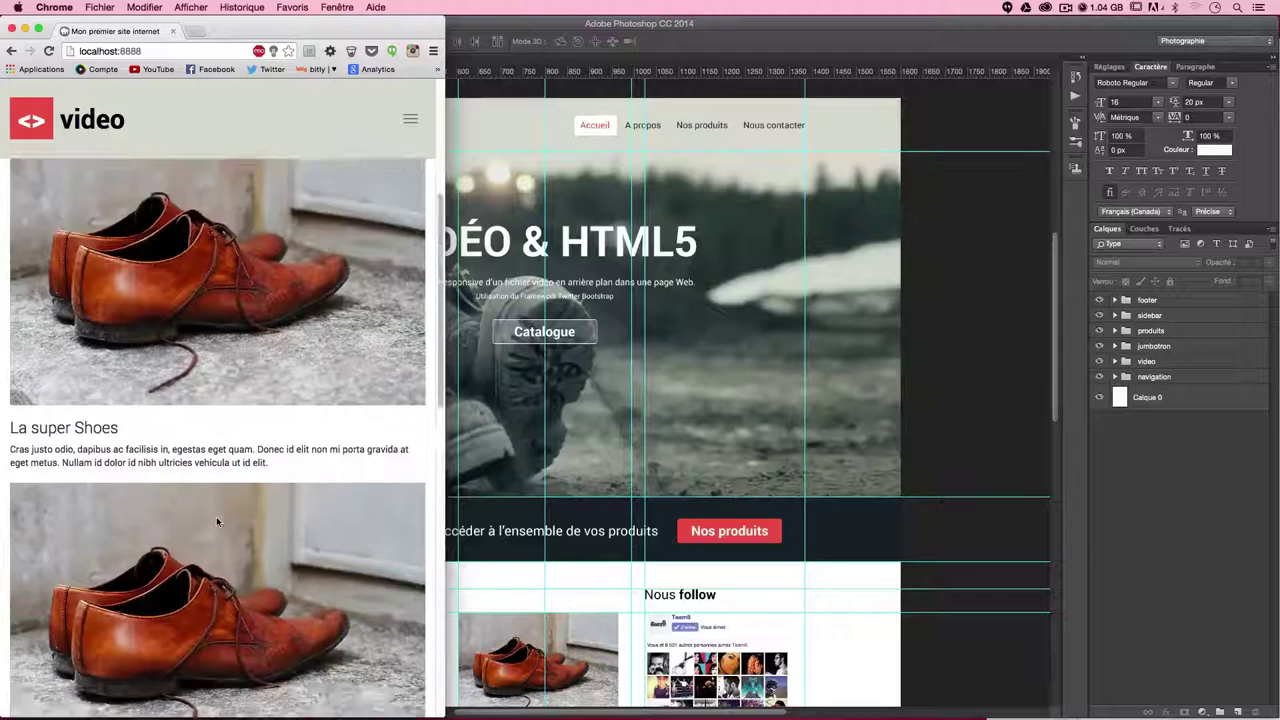
{"action": "scroll", "coordinate": [216, 520], "scroll_direction": "up", "scroll_amount": 5}
{"action": "scroll", "coordinate": [216, 520], "scroll_direction": "up", "scroll_amount": 2}
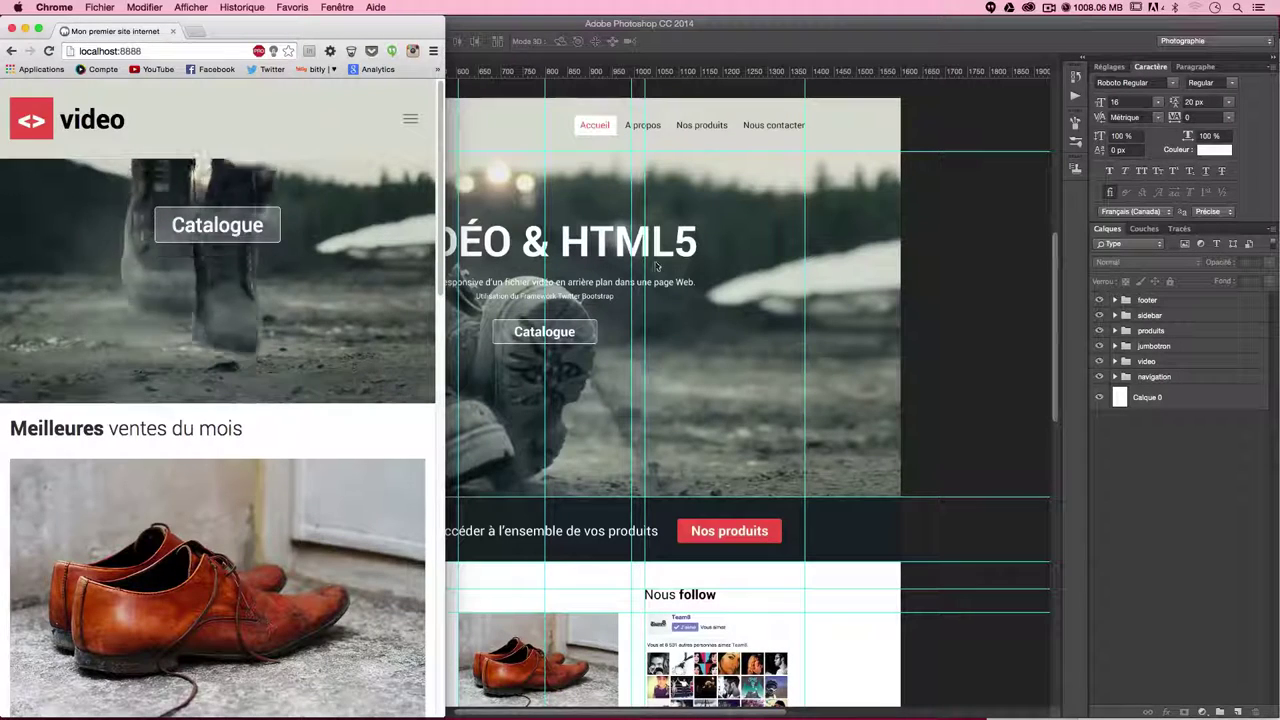
{"action": "left_click", "coordinate": [700, 300]}
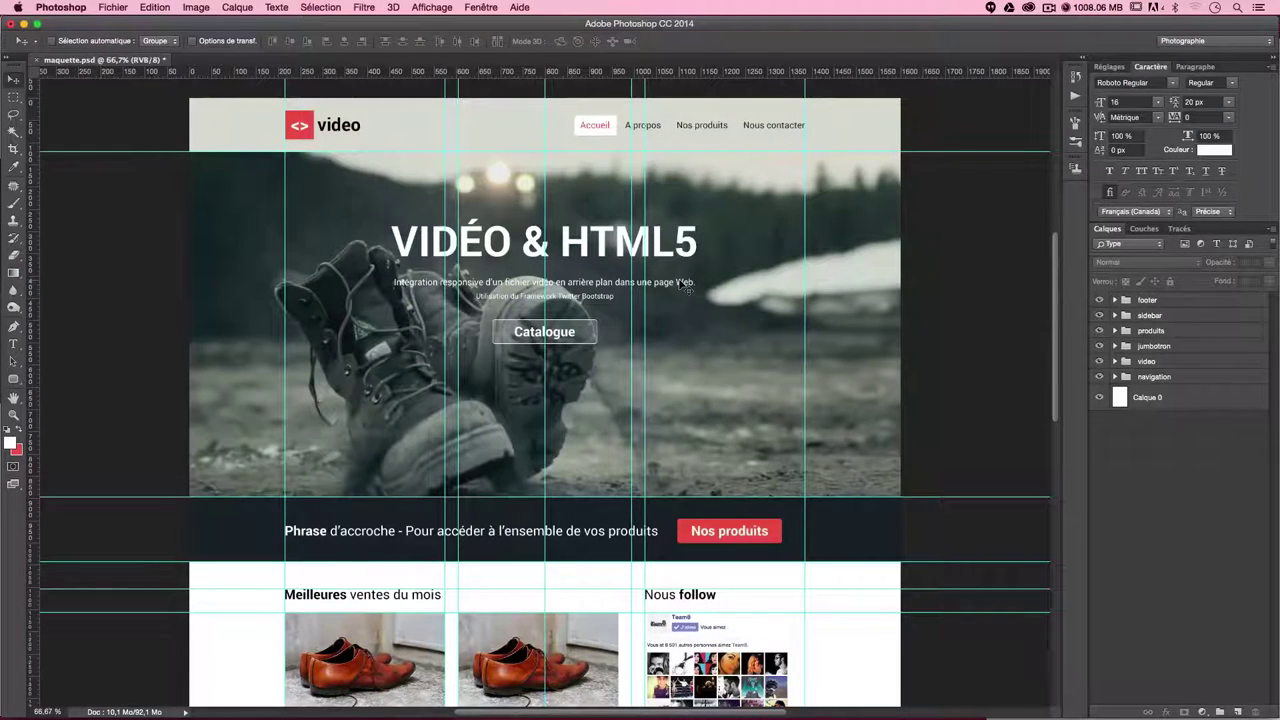